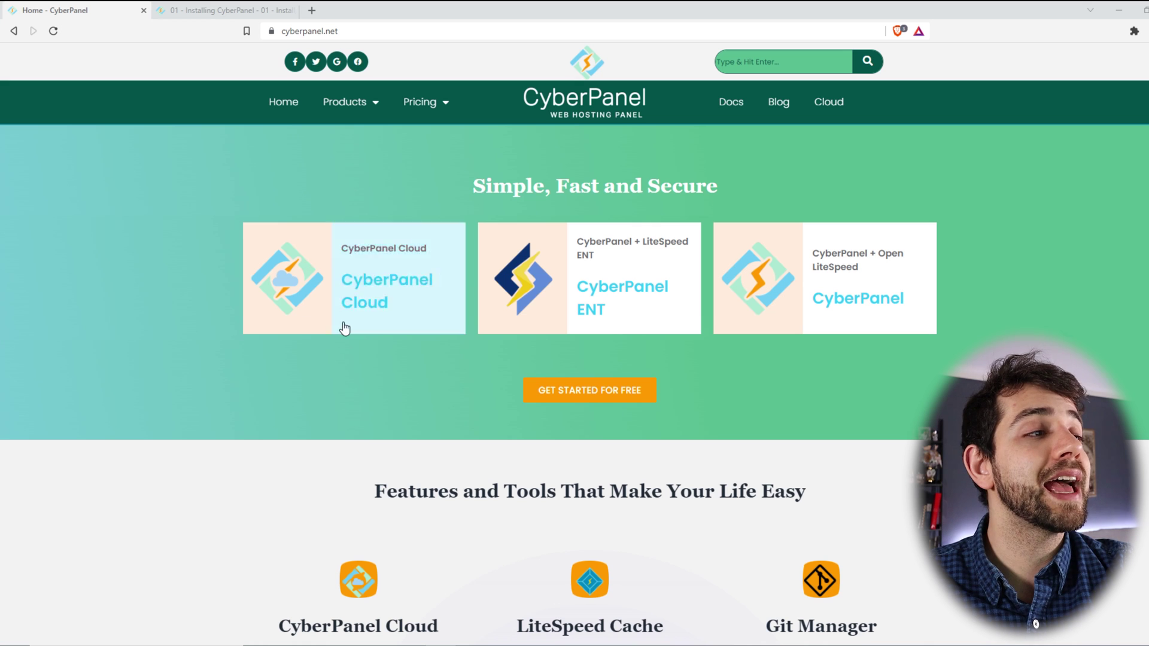
Scroll the cyberpanel.net home page past ModSecurity, One-Click SSL, Auto-Installer and user testimonials.
mouse_move(595, 321)
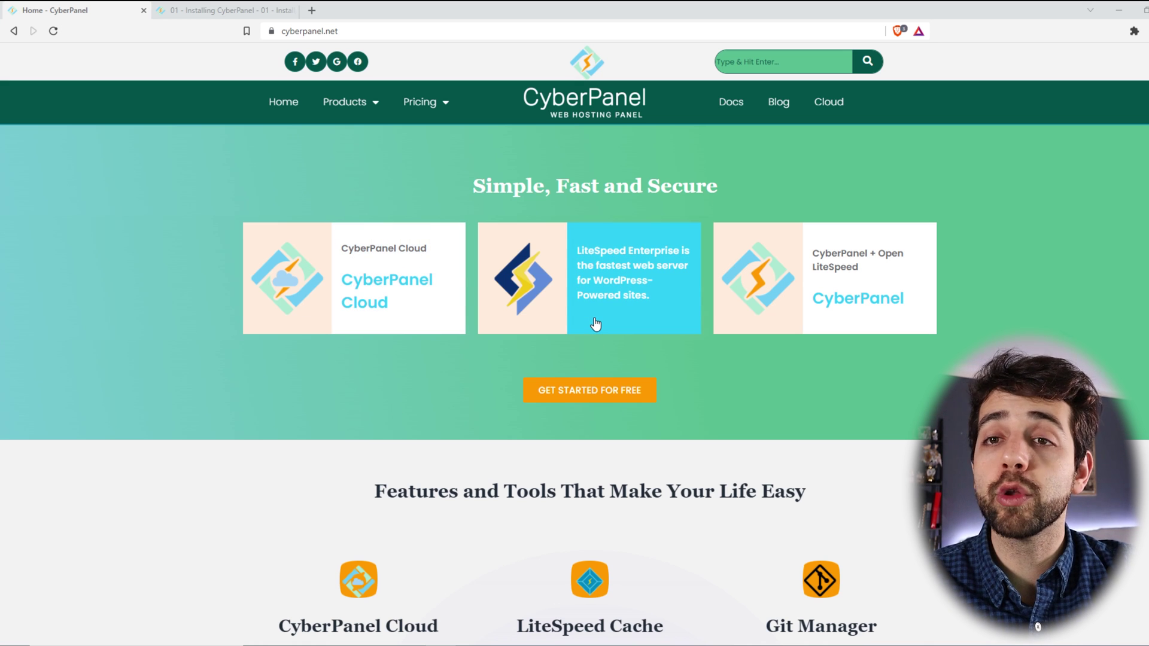
scroll(359, 222, down, 6)
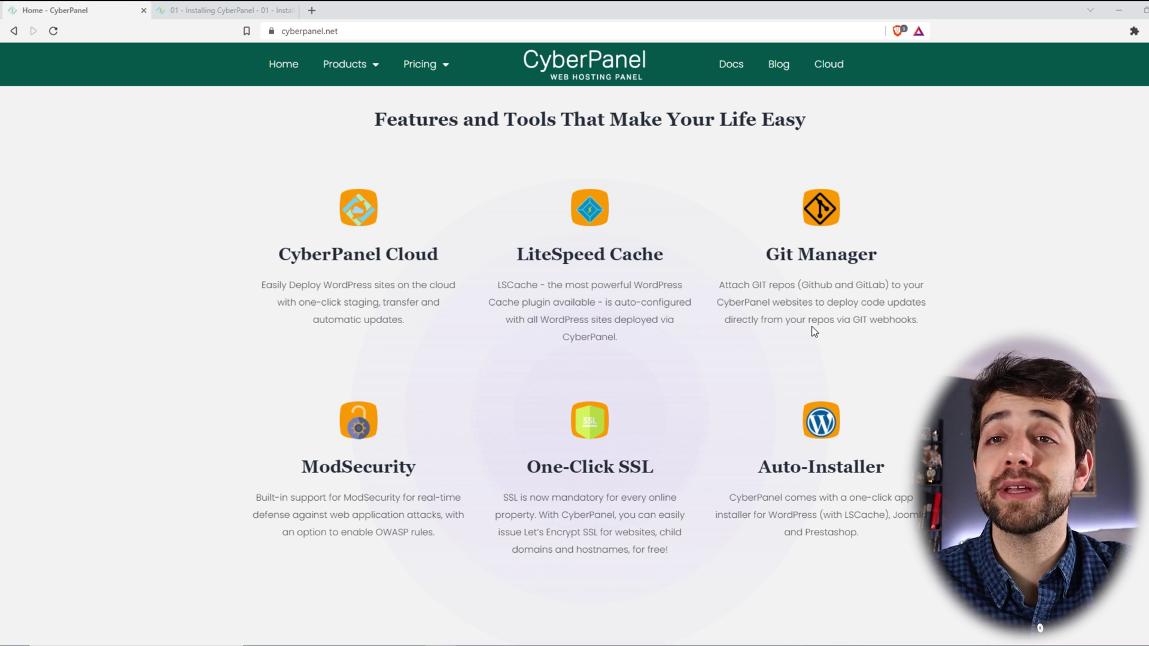
scroll(469, 457, down, 2)
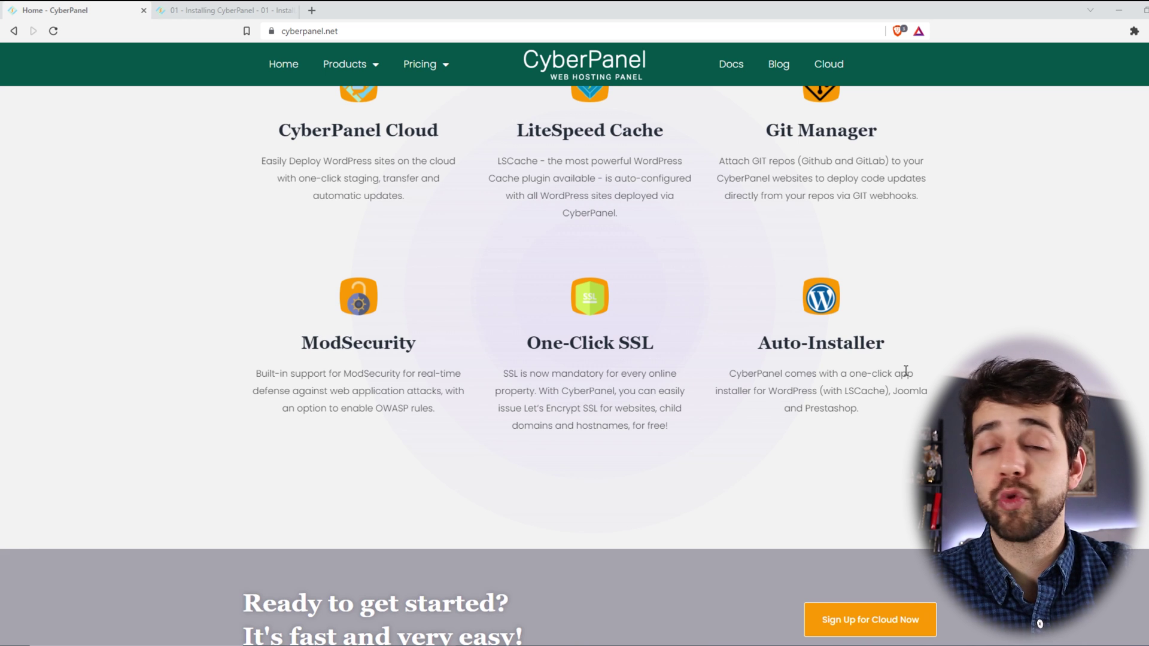
scroll(869, 334, down, 10)
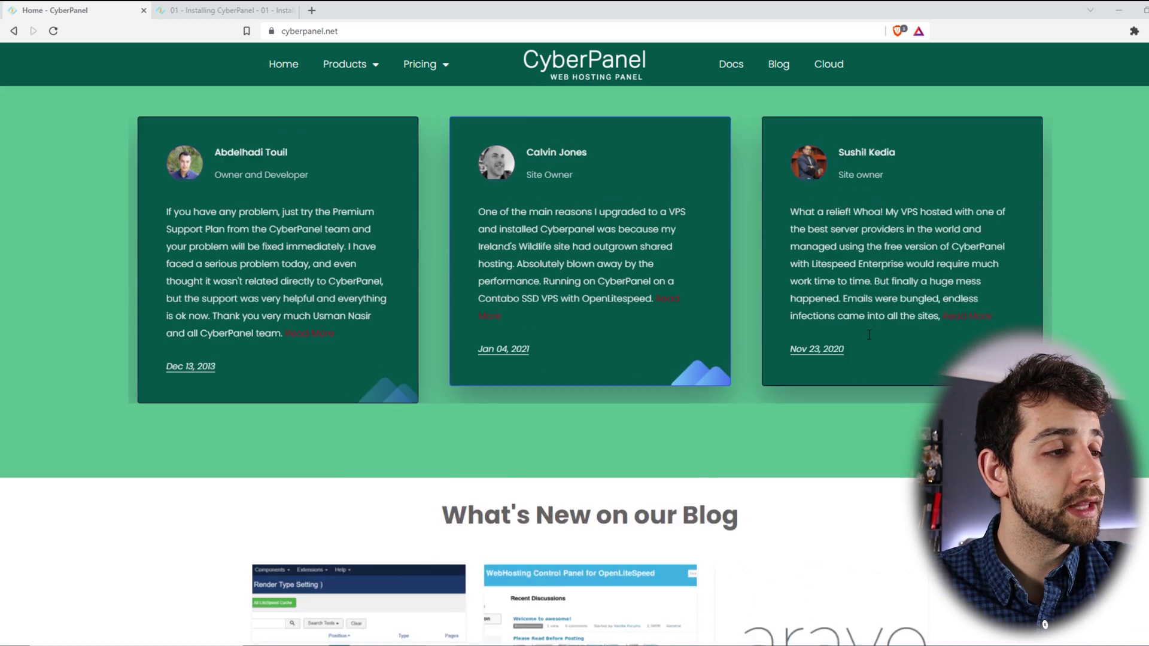
scroll(631, 218, down, 7)
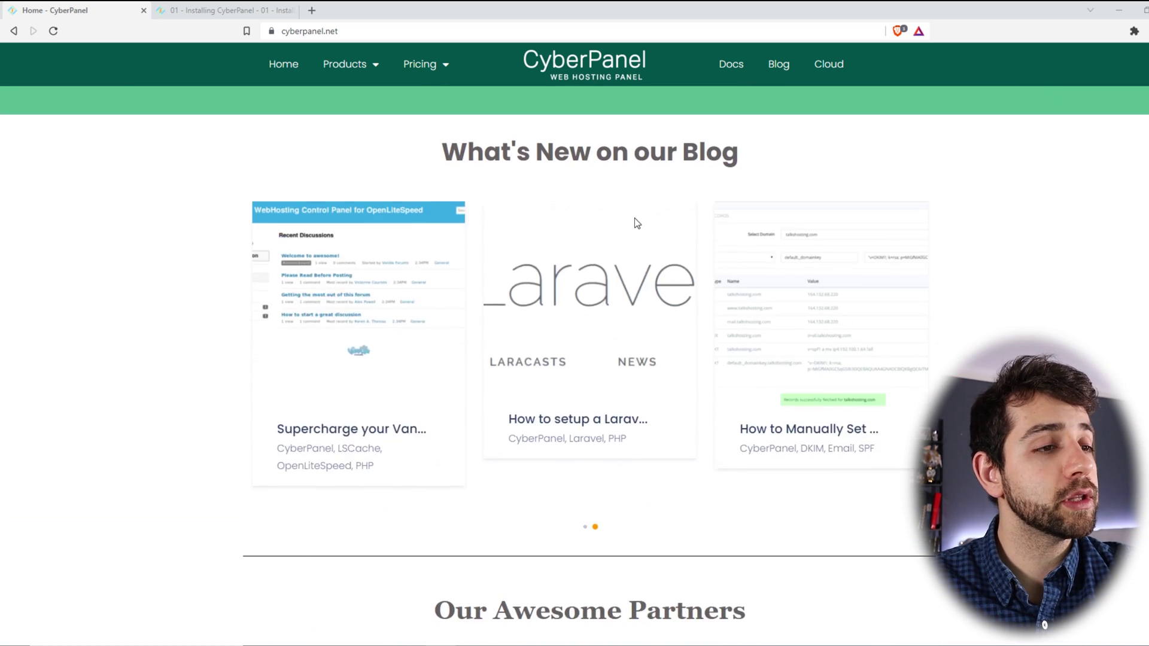
scroll(635, 218, down, 2)
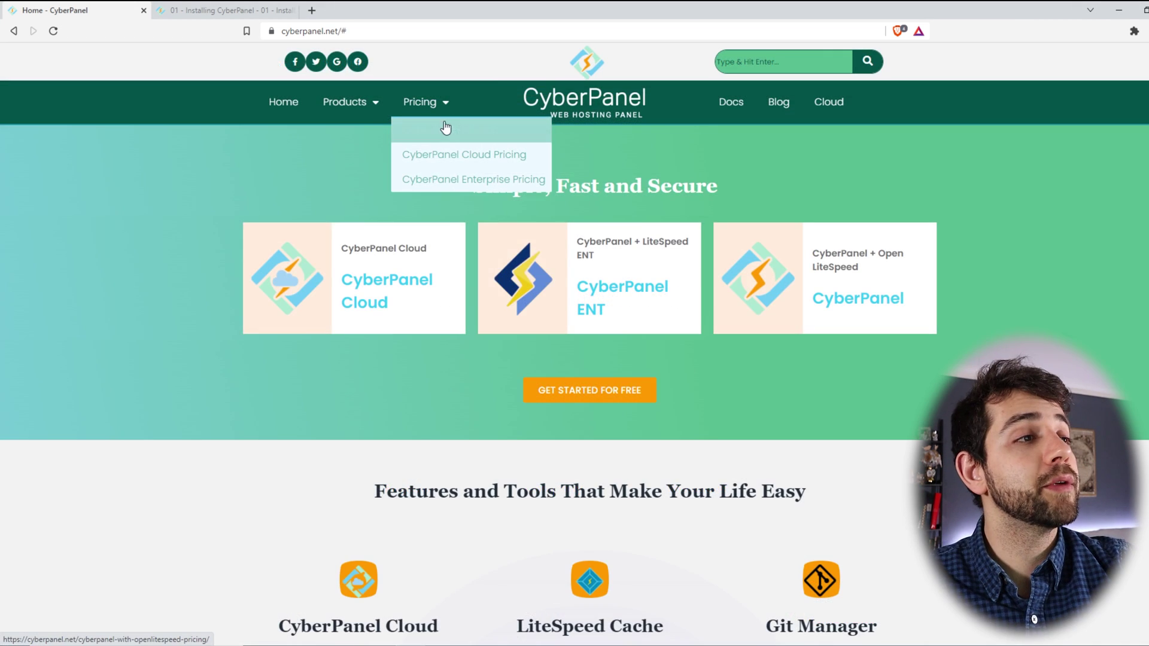
Open CyberPanel Pricing and highlight the free-for-life OpenLiteSpeed plan heading.
click(452, 128)
scroll(548, 246, down, 3)
scroll(549, 238, down, 1)
drag(606, 272, 713, 273)
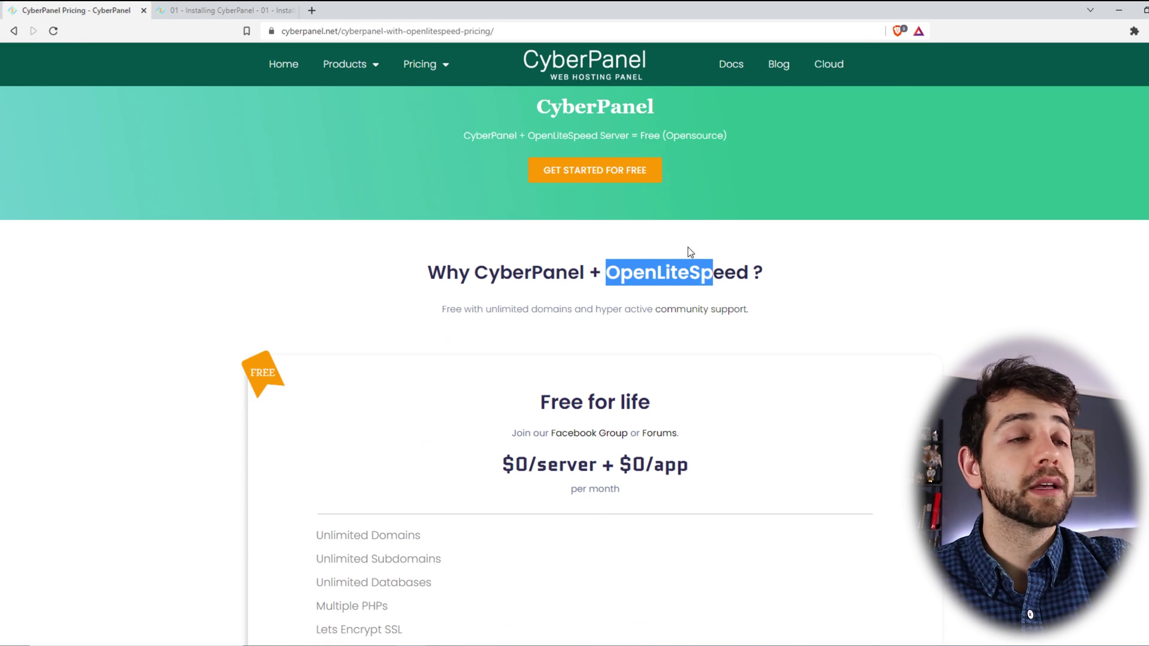
click(478, 270)
drag(478, 273, 554, 278)
drag(633, 274, 715, 275)
Highlight the free per-server price, then go to the CyberPanel Cloud sign-in page.
scroll(751, 299, down, 3)
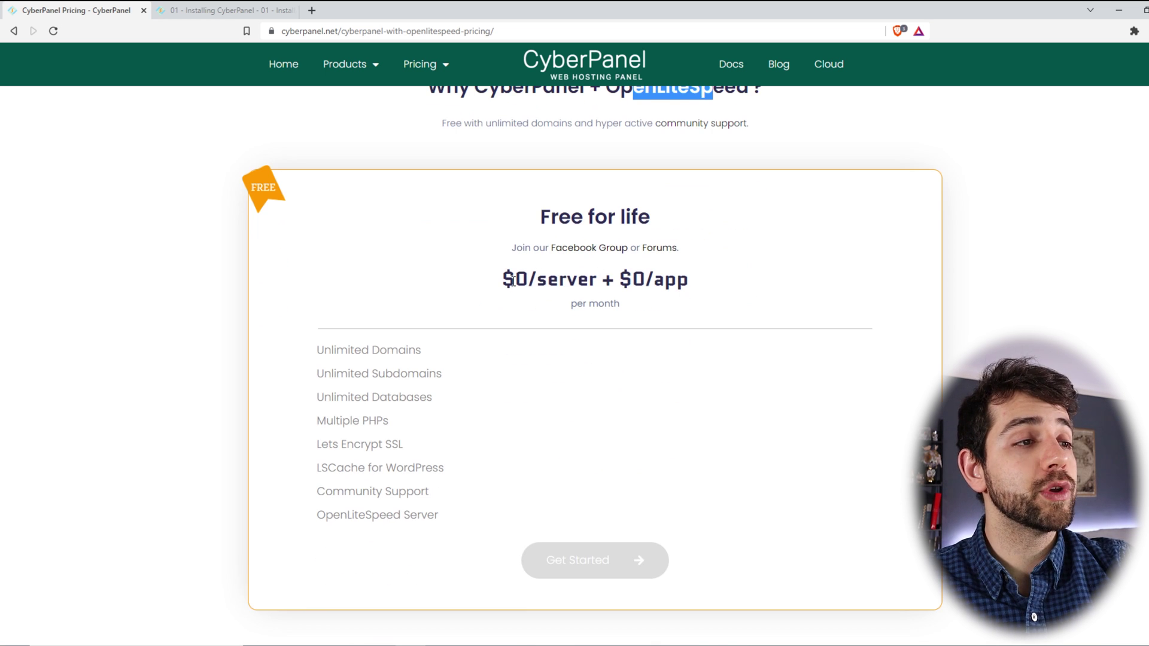
drag(537, 279, 632, 281)
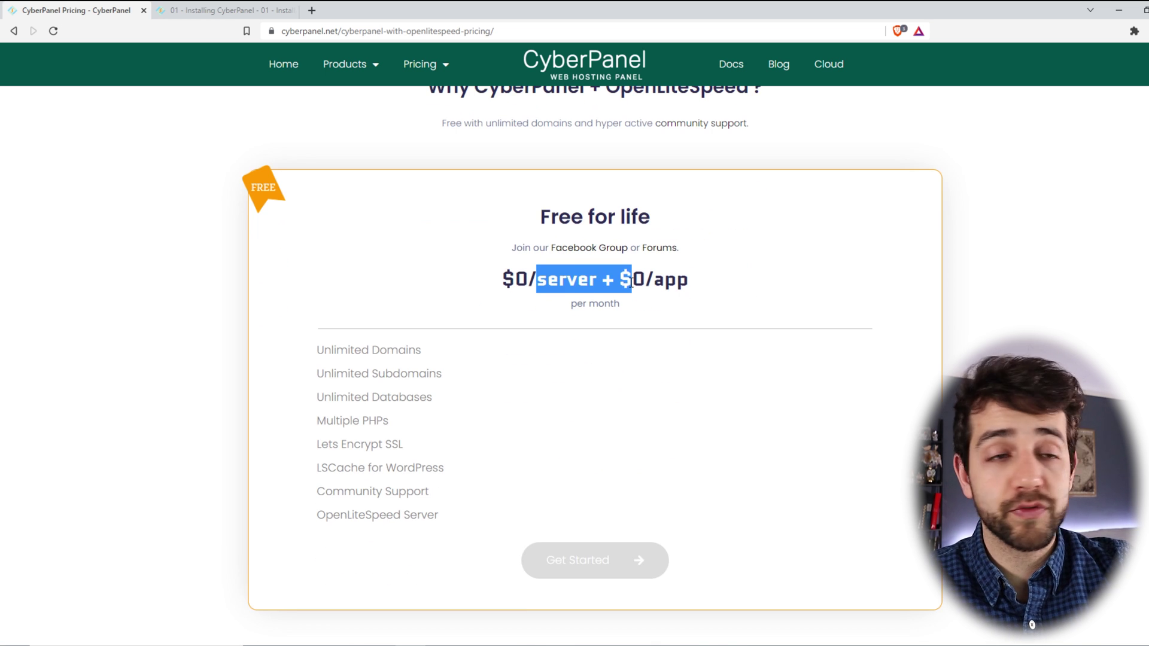
scroll(520, 315, down, 2)
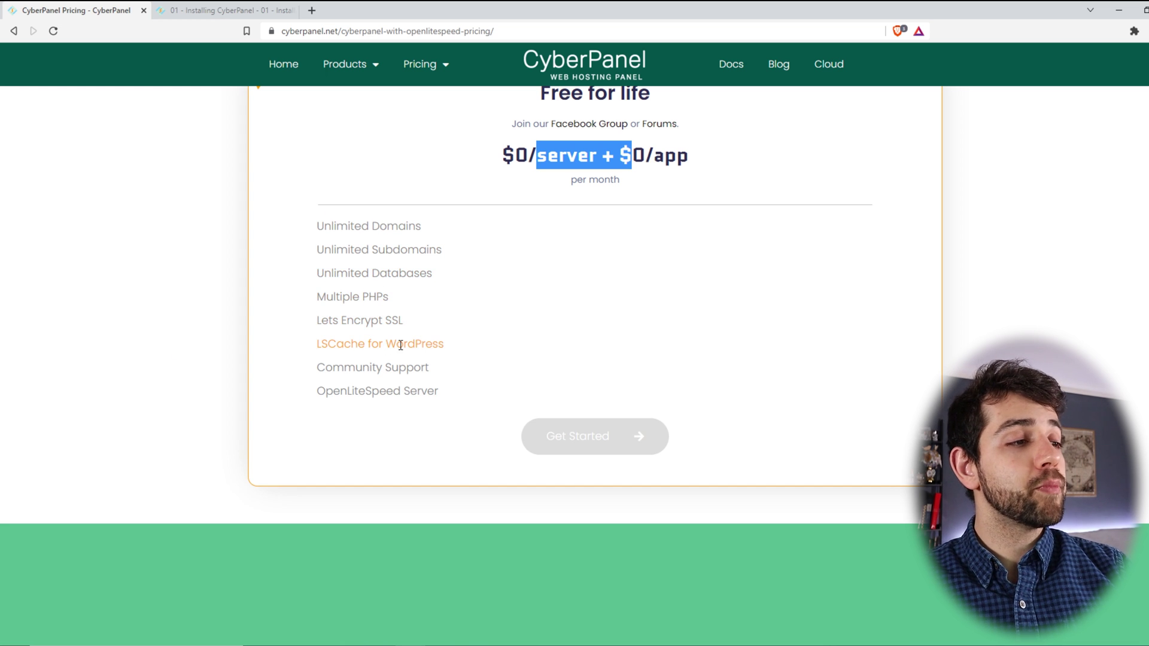
click(584, 447)
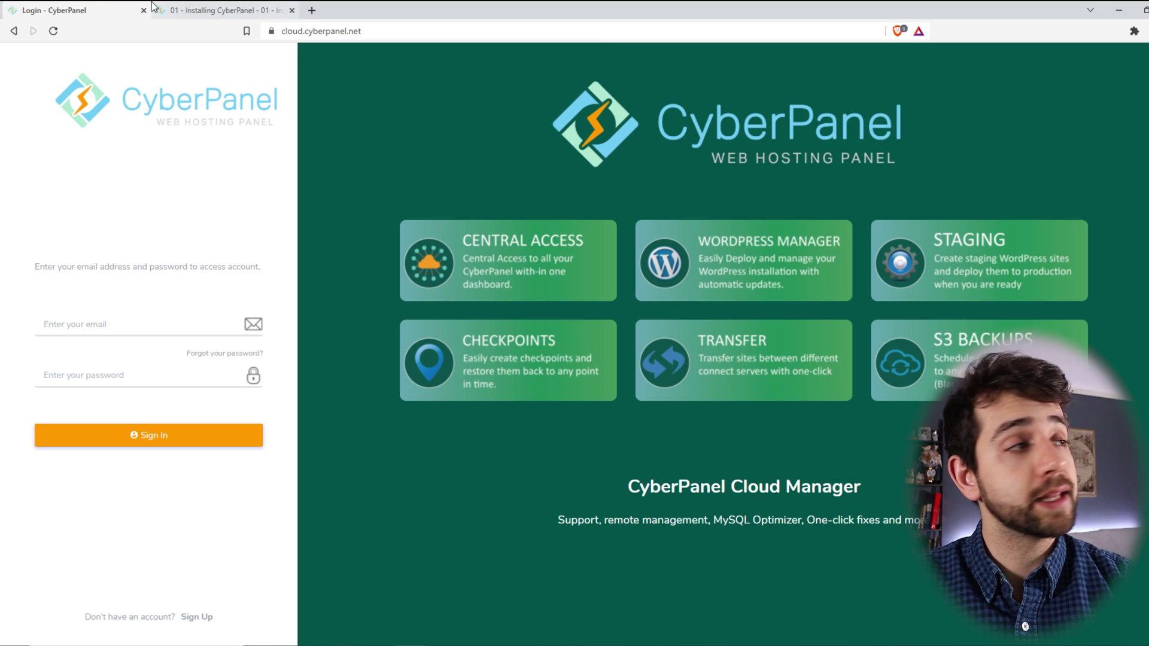
Read through the Installing CyberPanel guide's requirements, such as 10GB disk space, and its install steps.
click(180, 10)
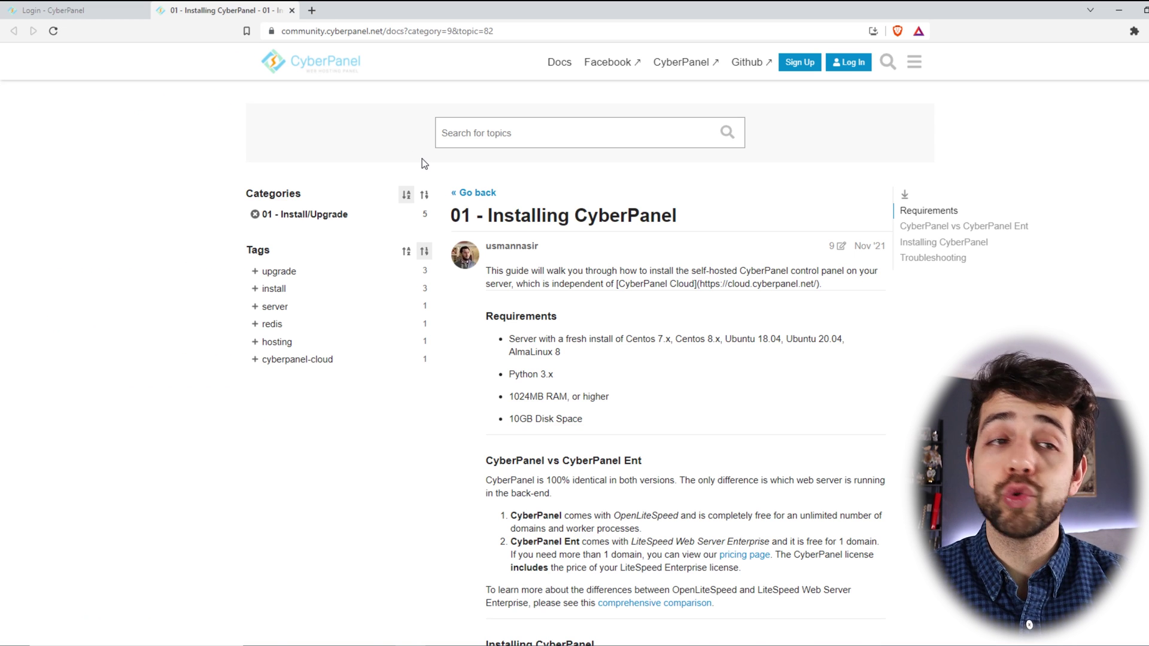
scroll(554, 365, down, 2)
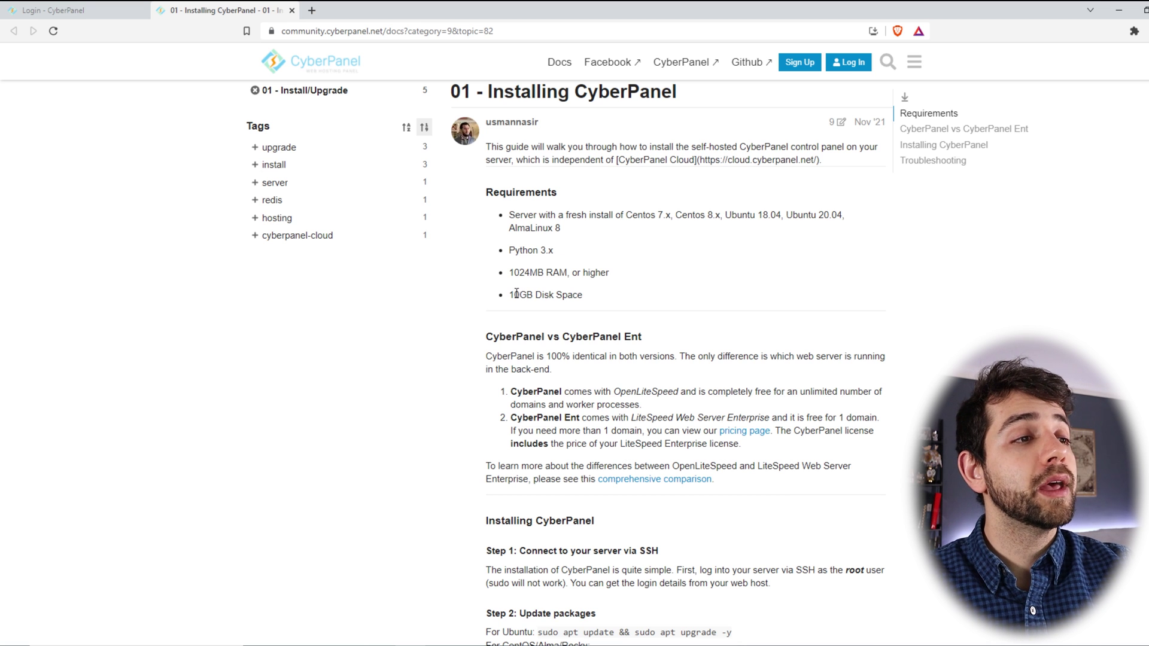
drag(515, 294, 509, 294)
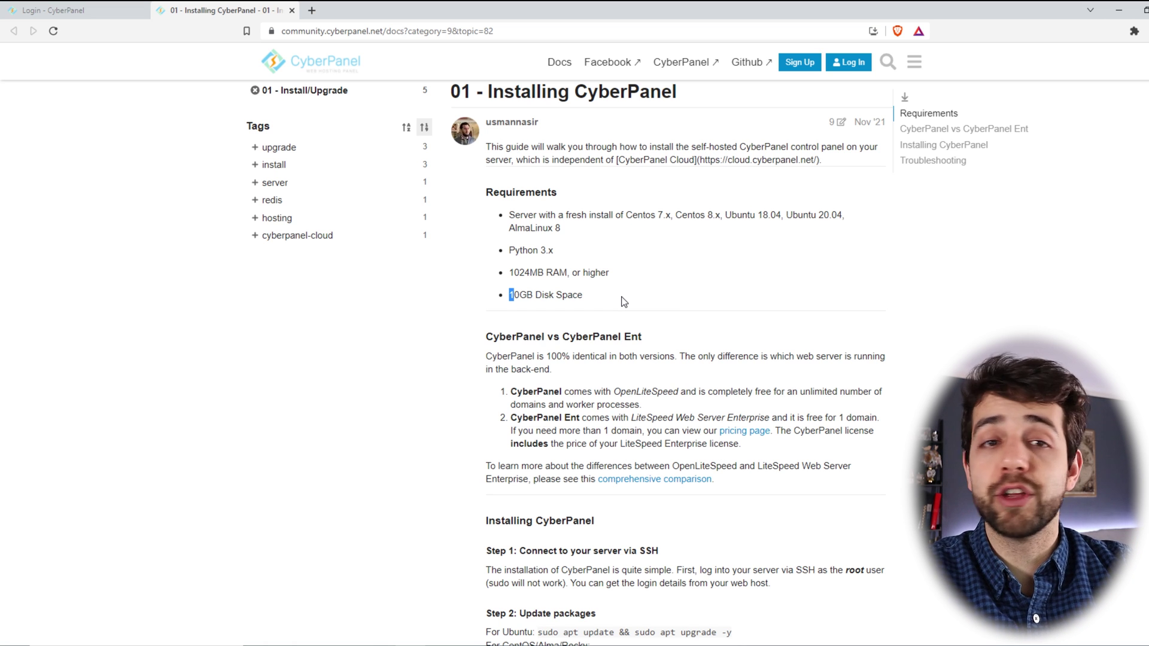
scroll(624, 302, down, 1)
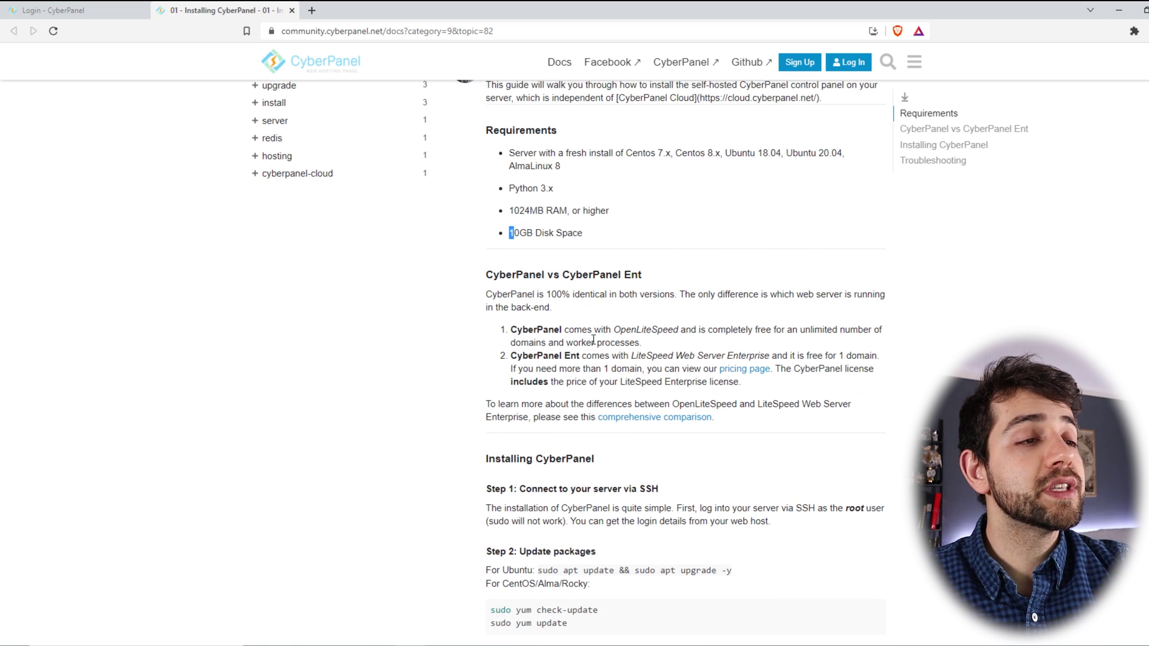
drag(614, 330, 860, 332)
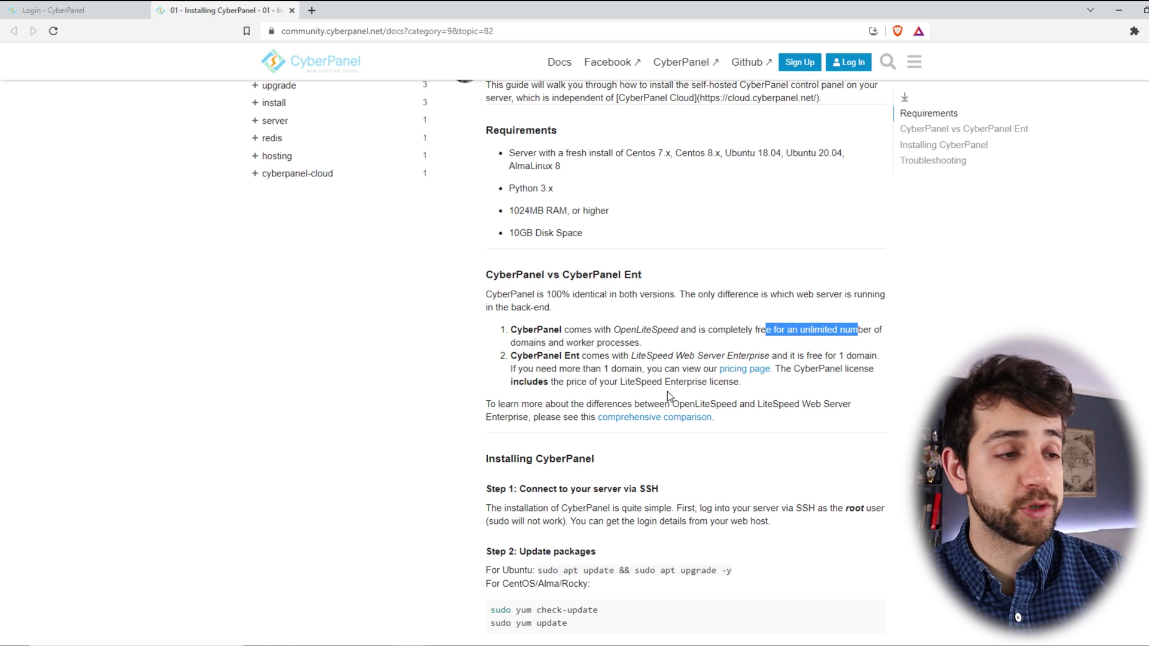
scroll(507, 146, down, 4)
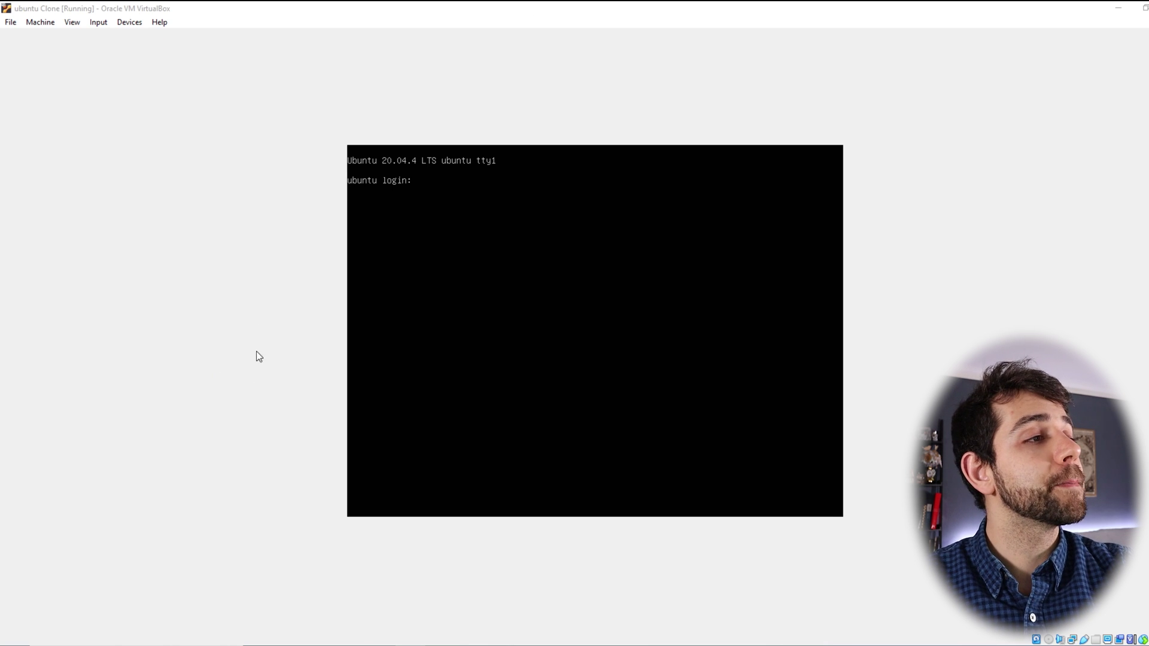
Log in at the Ubuntu VM console with the server's username.
click(345, 166)
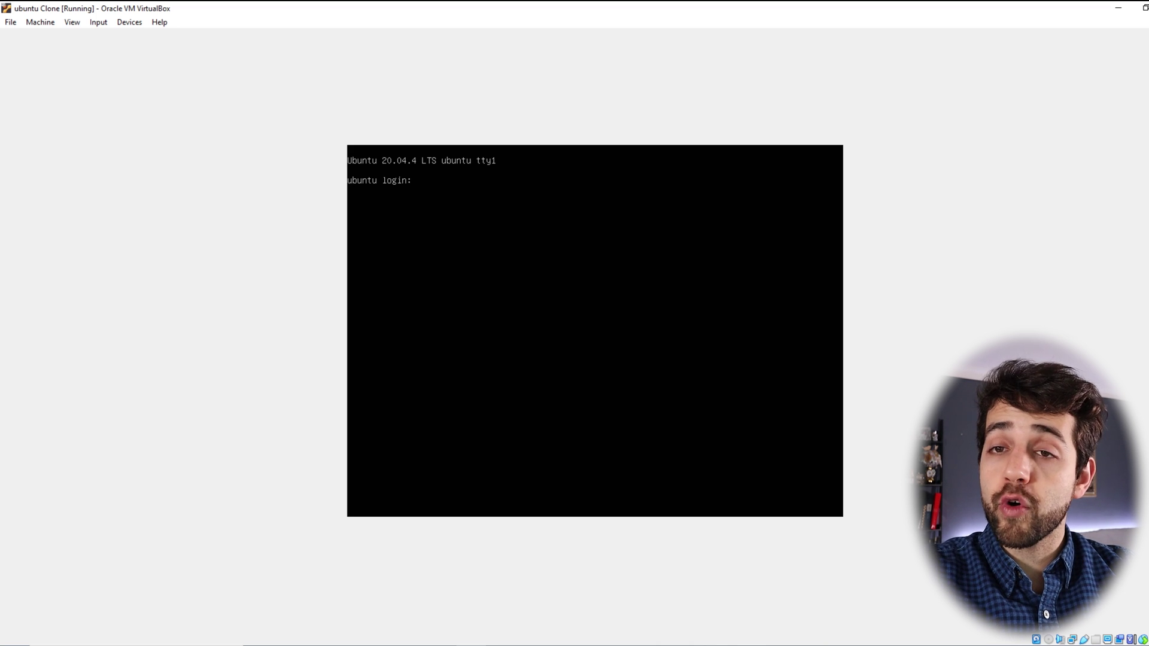
text(sauberlab)
key(Return)
key(Return)
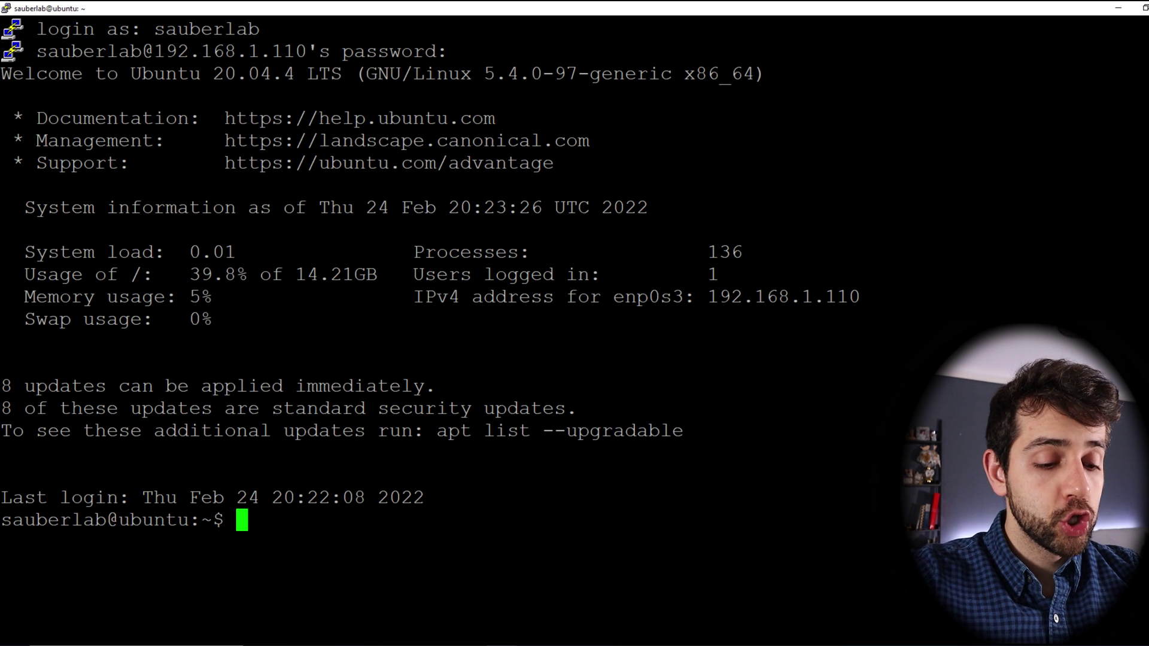
Become root with sudo su and sudo su -, then paste 'sudo apt update && sudo apt upgrade -y'.
text(sudo su)
key(Return)
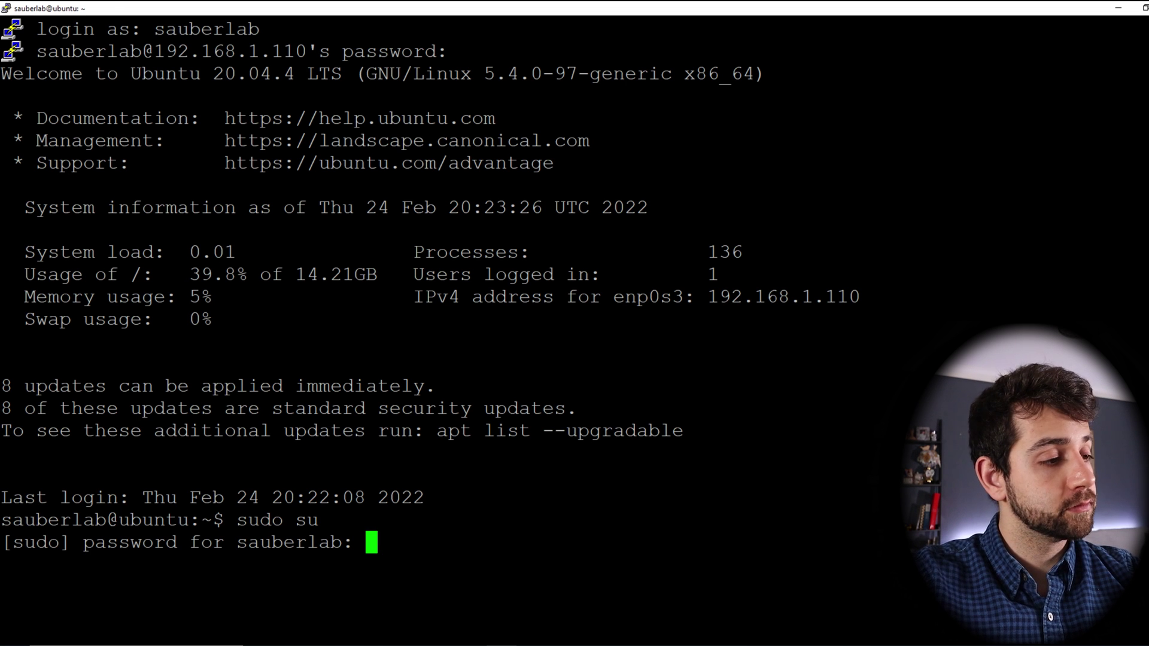
key(Return)
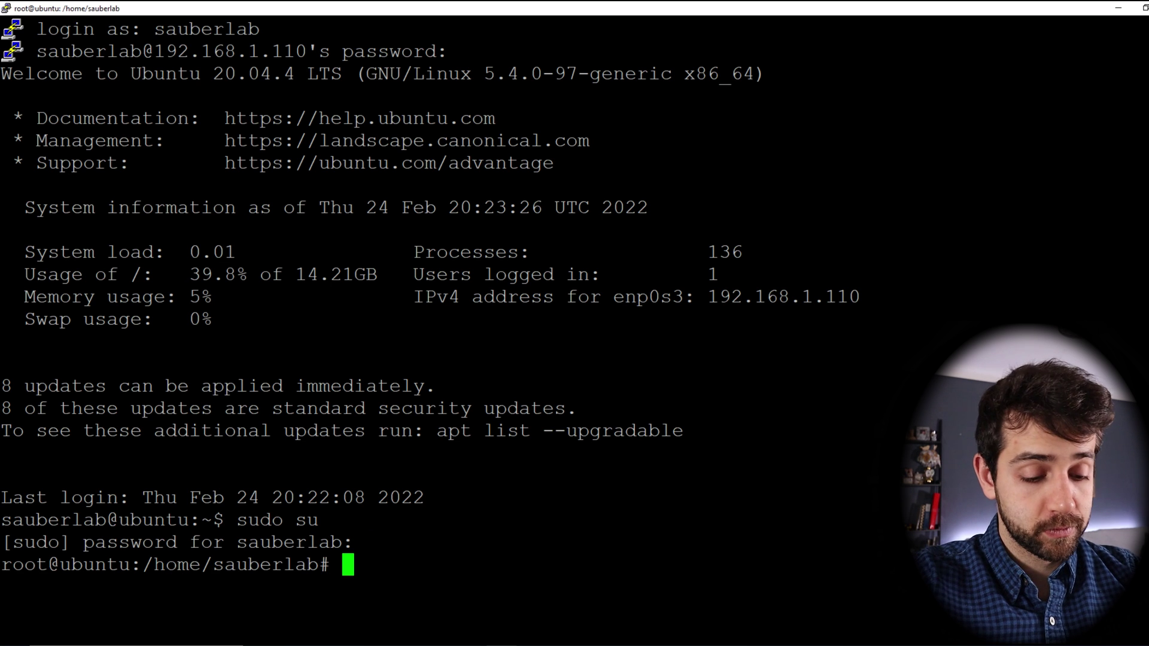
text(sudo su )
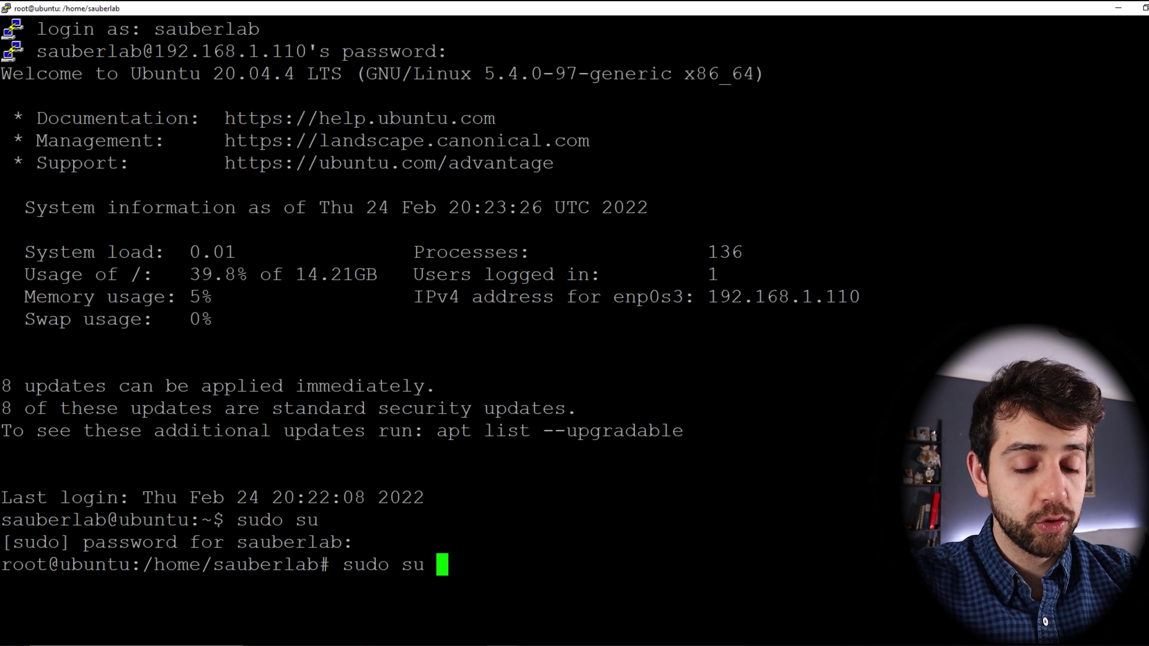
text(-)
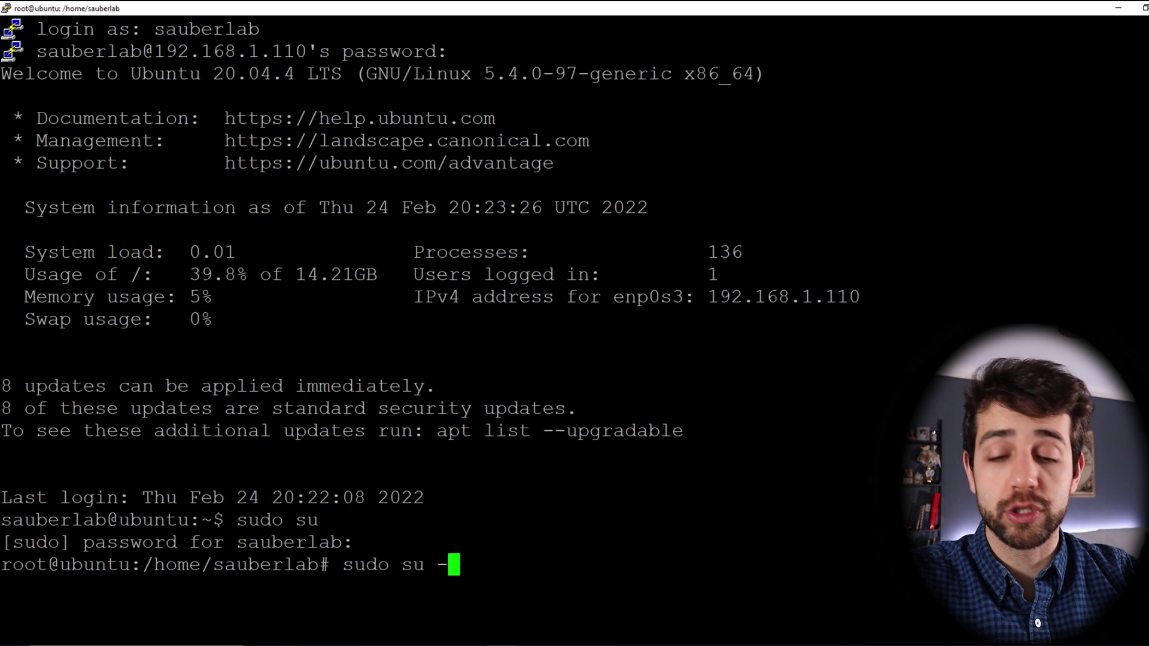
key(Return)
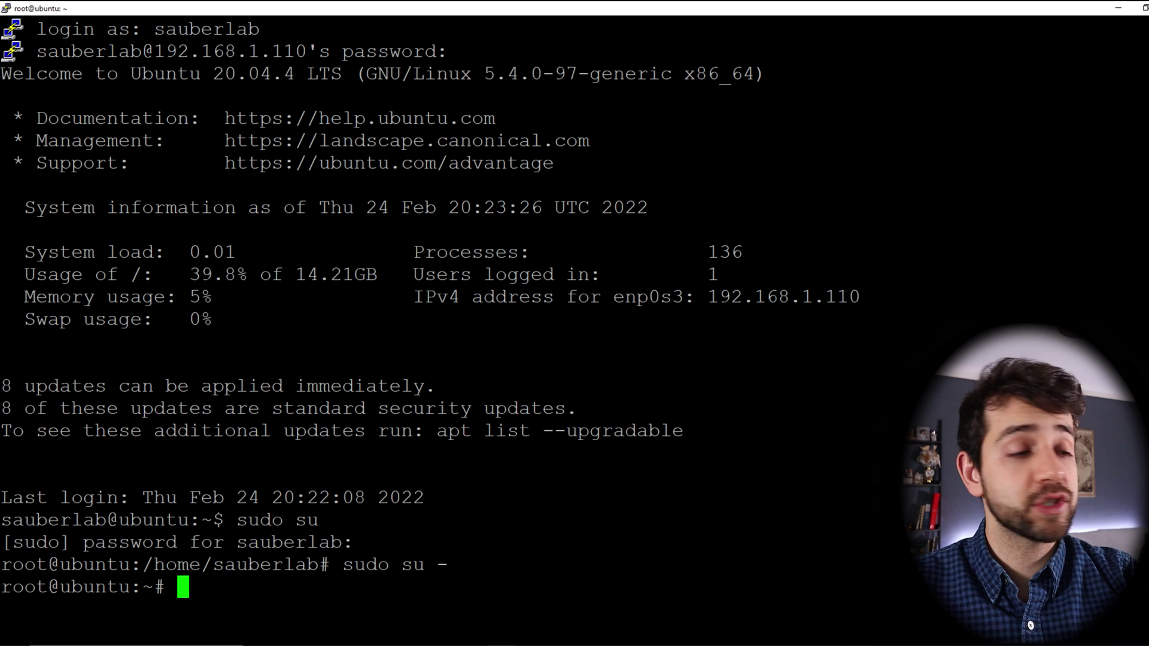
text(sudo apt update && sudo apt upgrade -y)
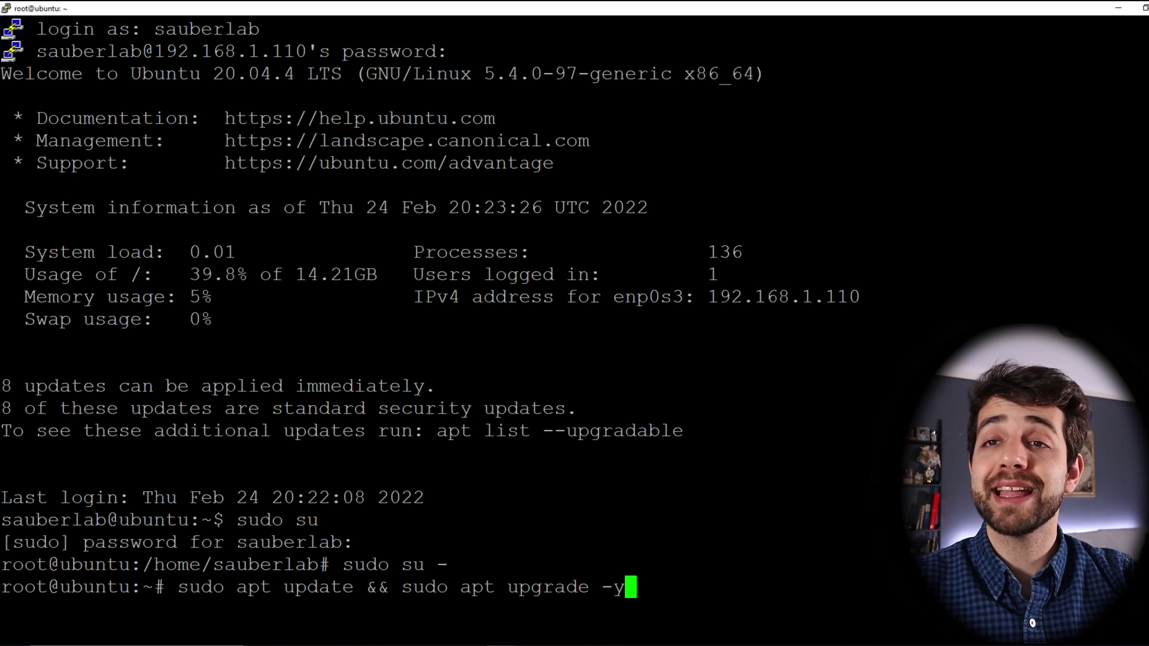
Run the apt update and upgrade, then paste and launch the CyberPanel installer script.
key(Return)
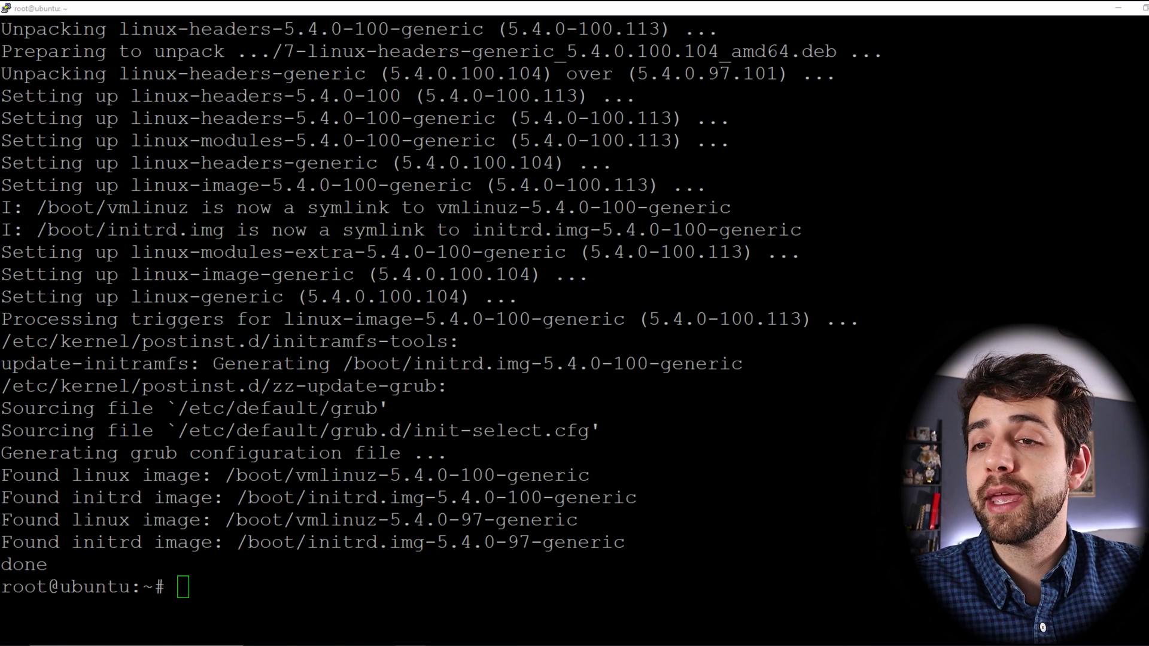
text(sh <(curl https://cyberpanel.net/install.sh || wget -O - https://cyberpanel.net/install.sh))
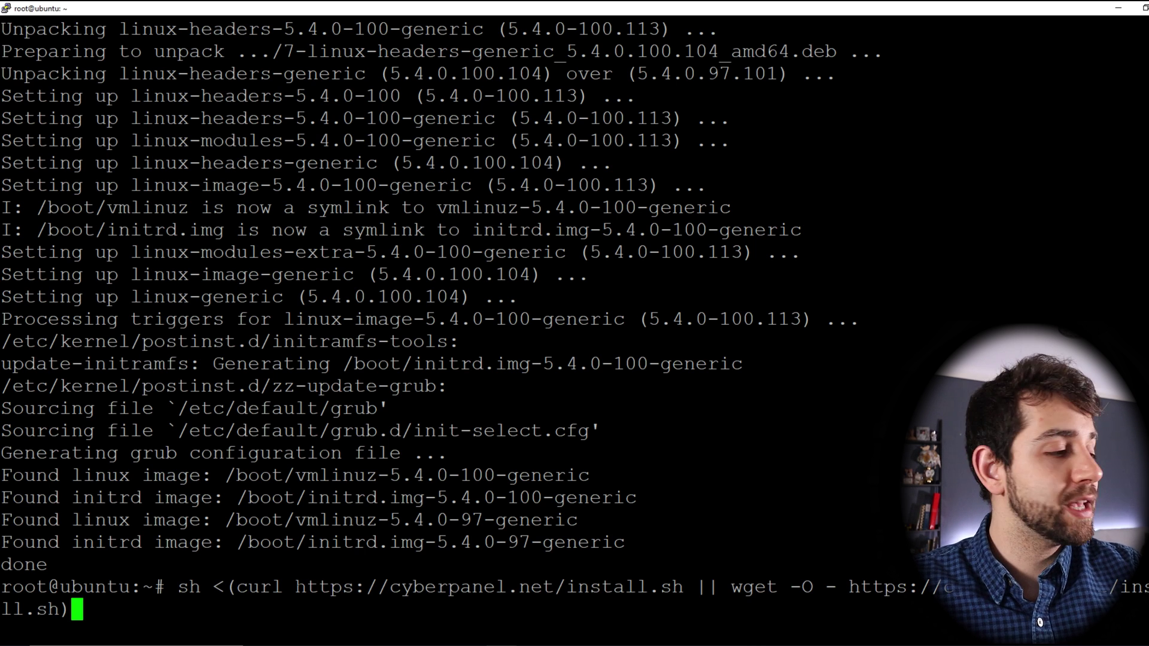
key(Return)
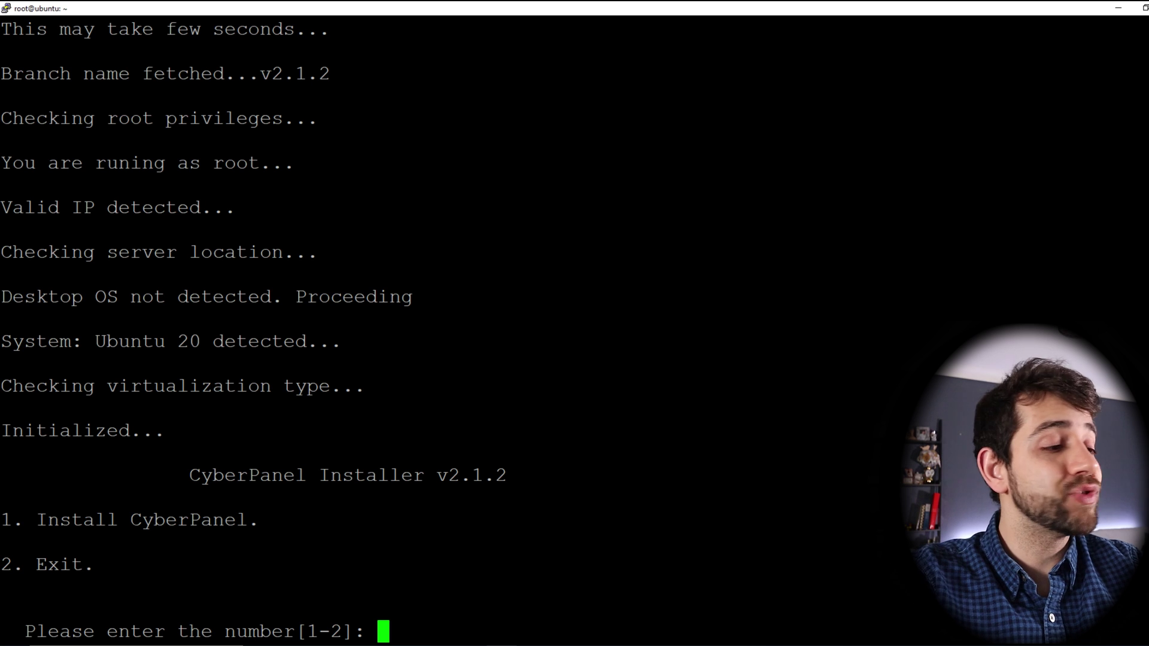
Answer the installer prompts: install (1), OpenLiteSpeed (1), full services (Y), local MySQL (N), latest version.
text(1)
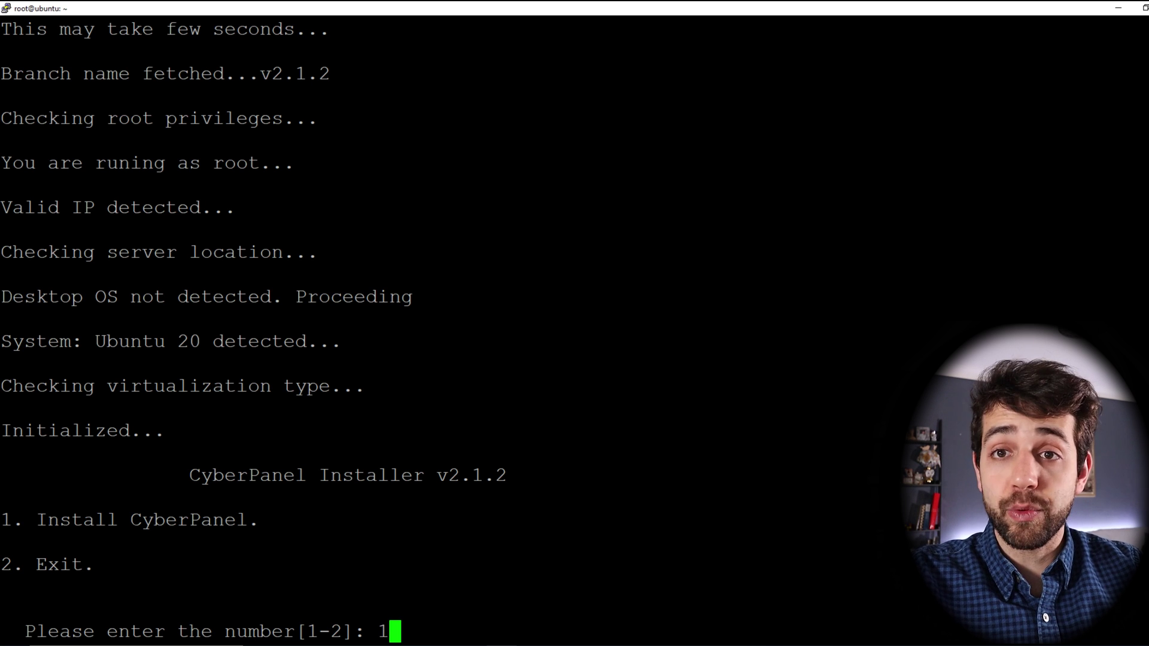
key(Return)
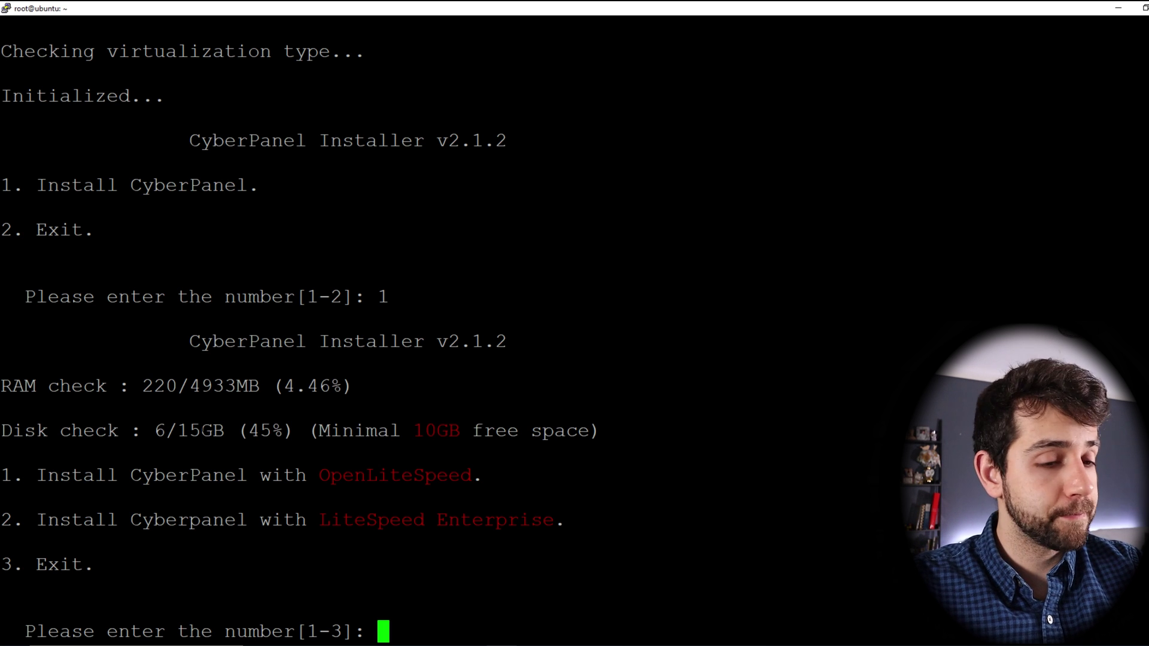
text(1)
key(Return)
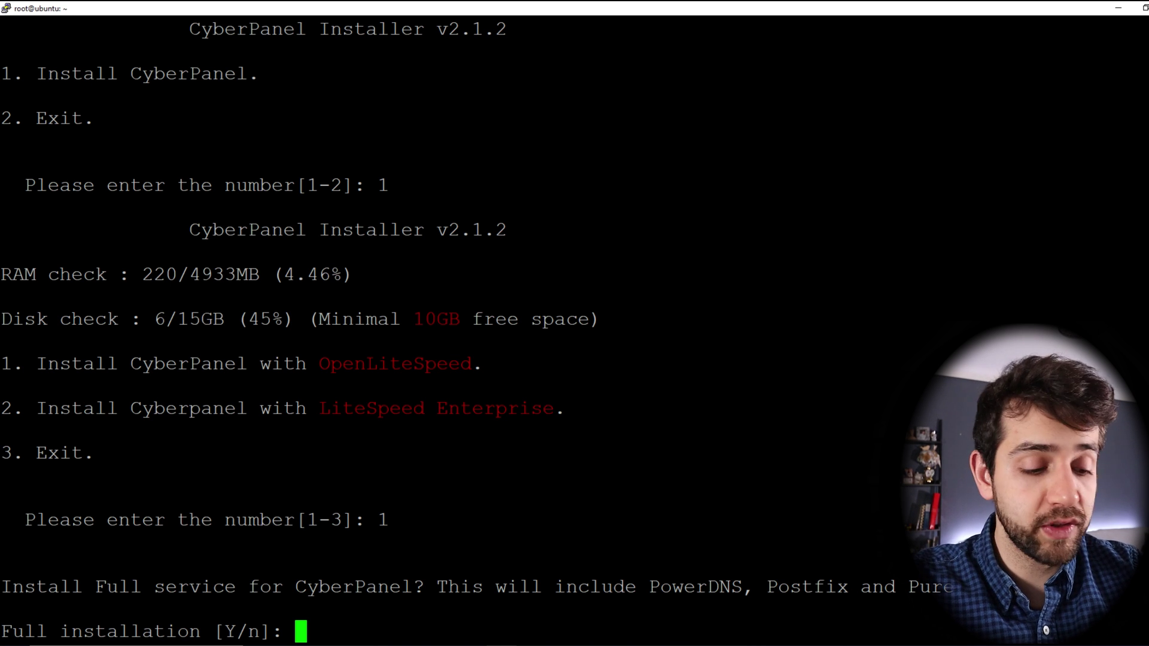
text(Y)
key(Return)
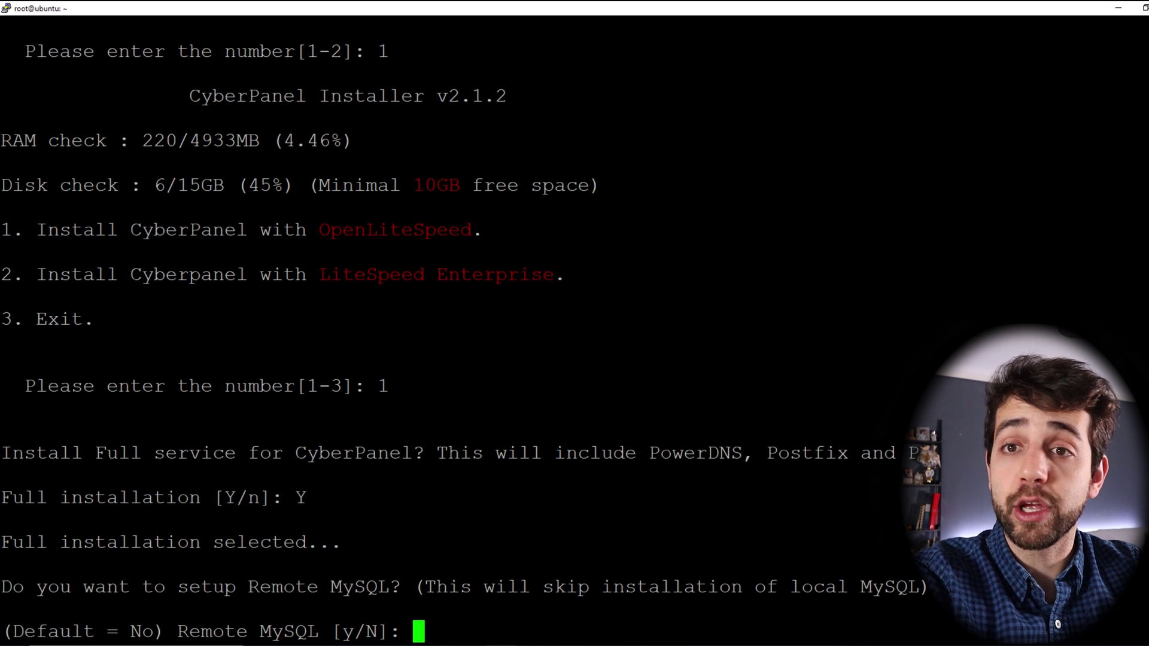
text(N)
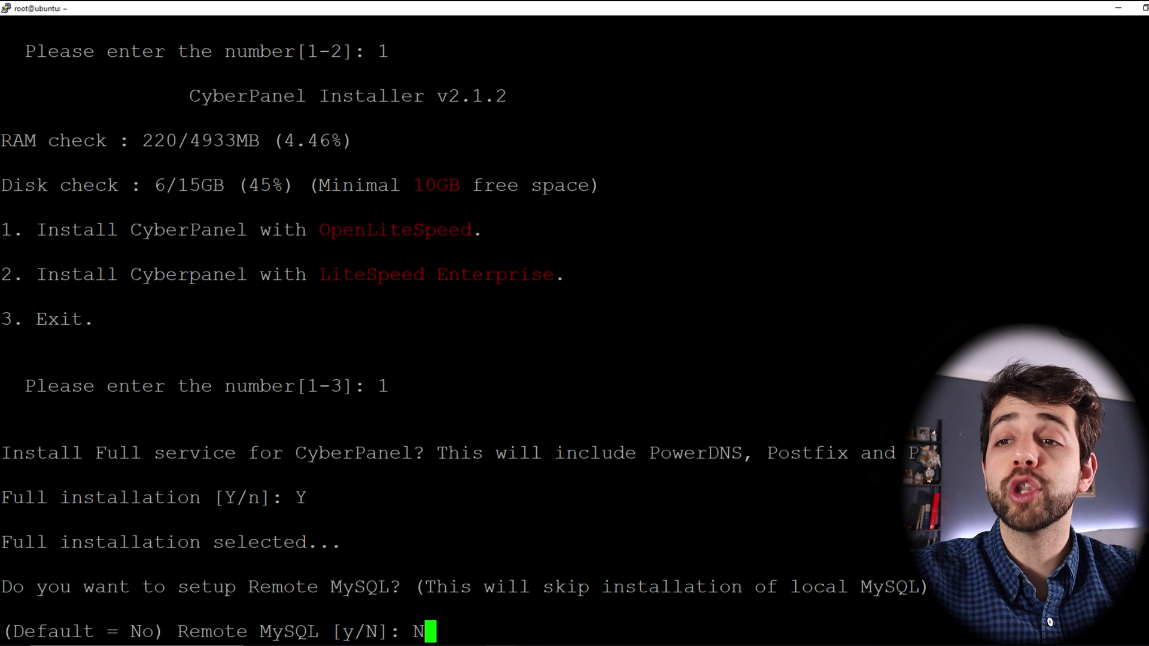
key(Return)
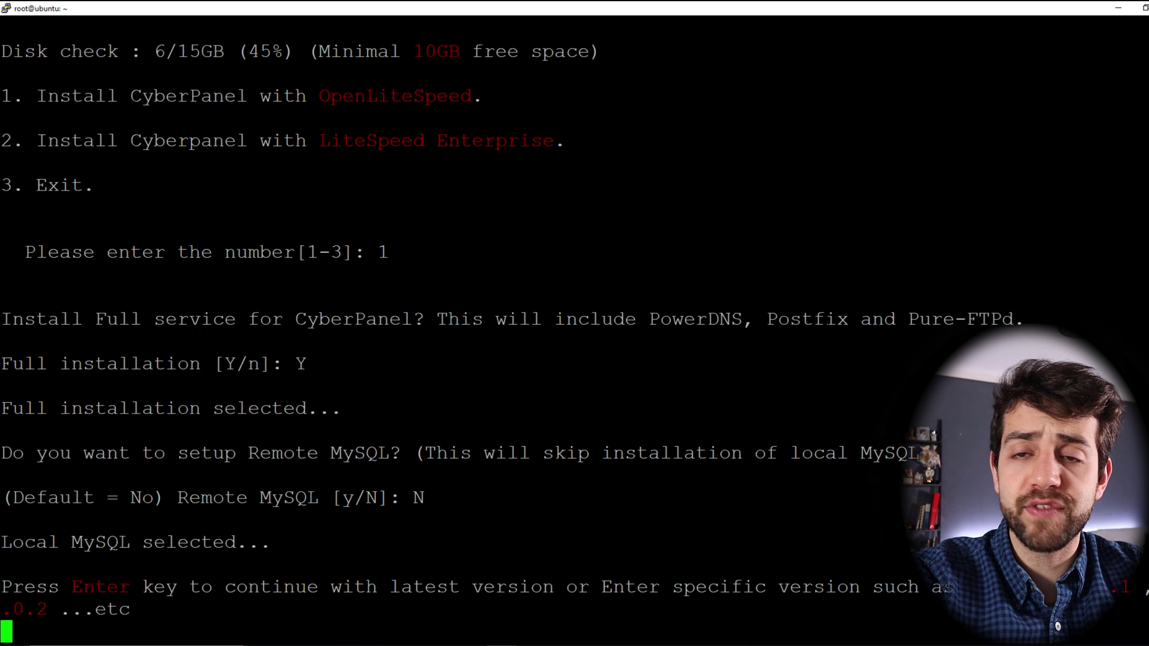
key(Return)
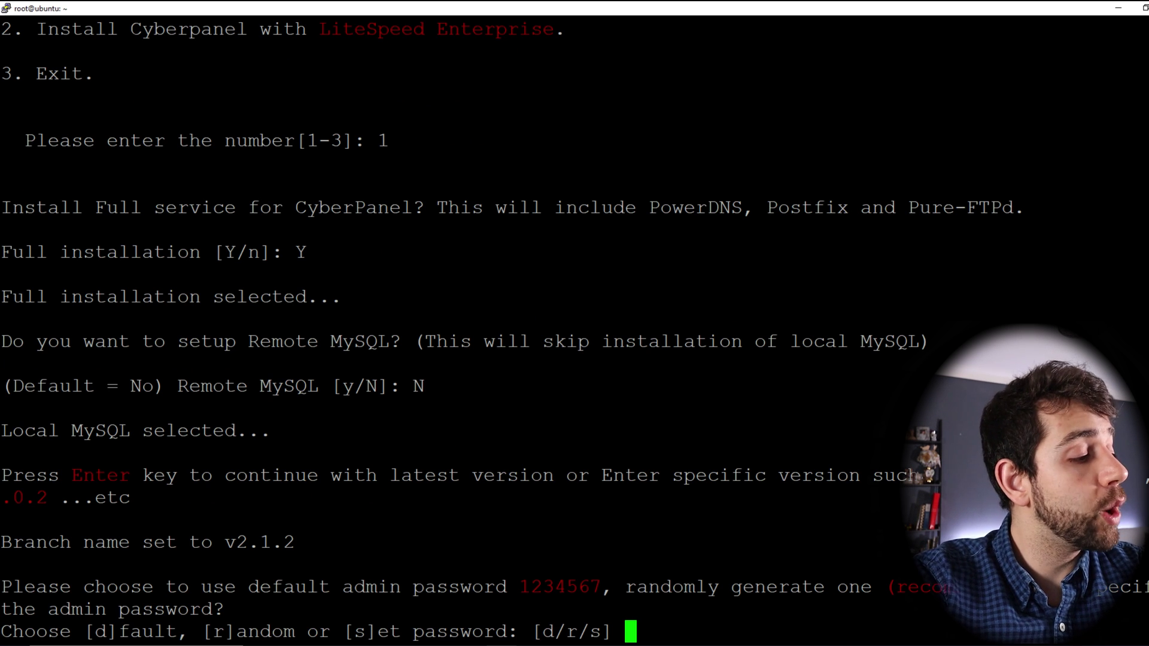
Keep the default admin password (d) and answer Y for Memcached, Redis and WatchDog.
text(d)
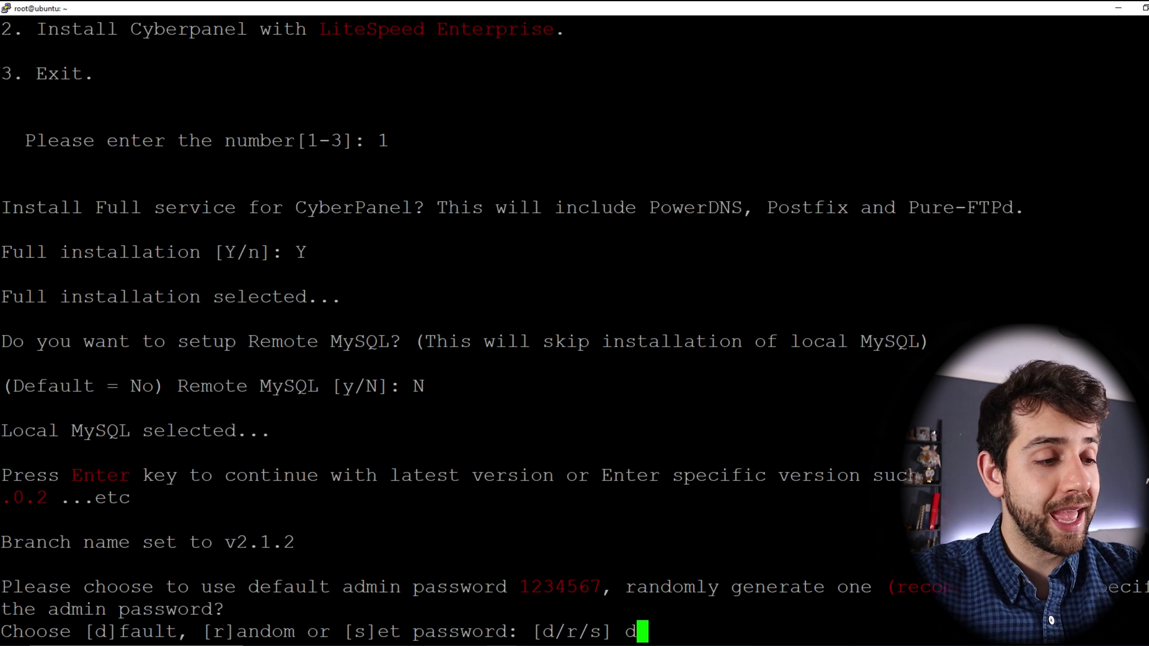
key(Return)
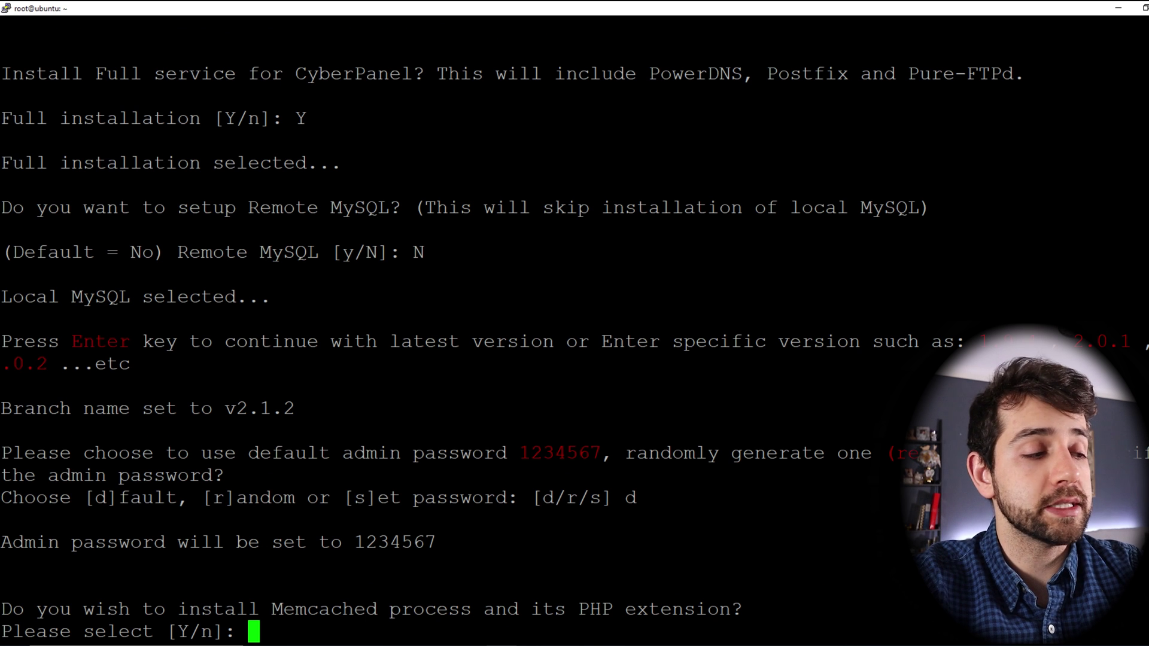
text(Y)
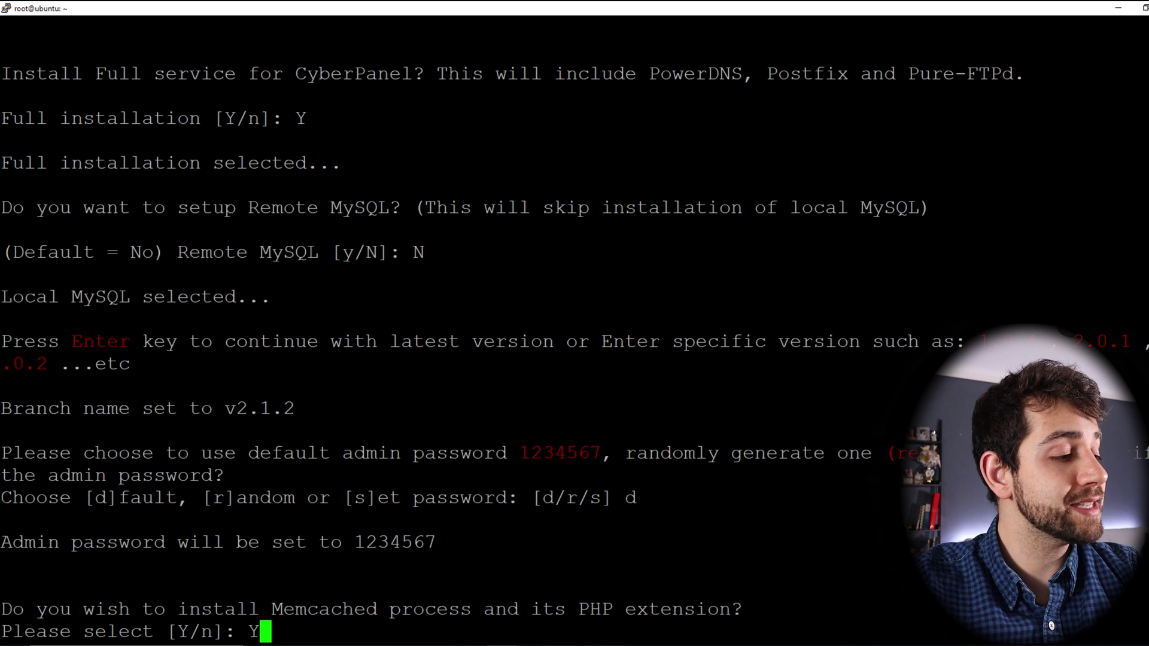
key(Return)
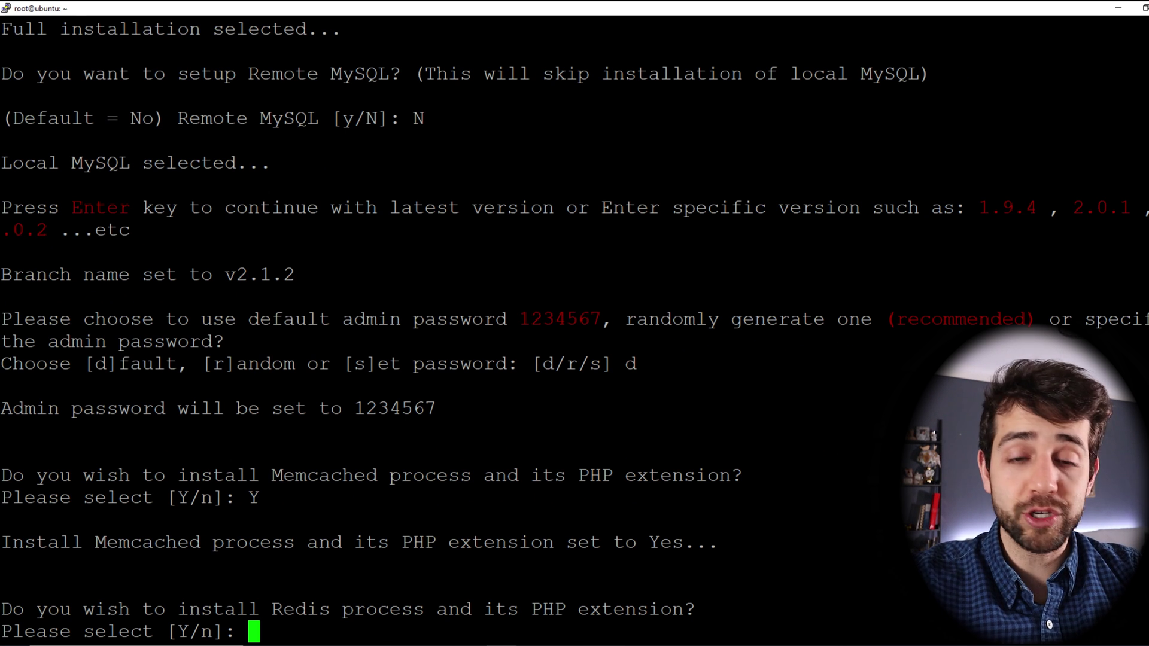
text(Y)
key(Return)
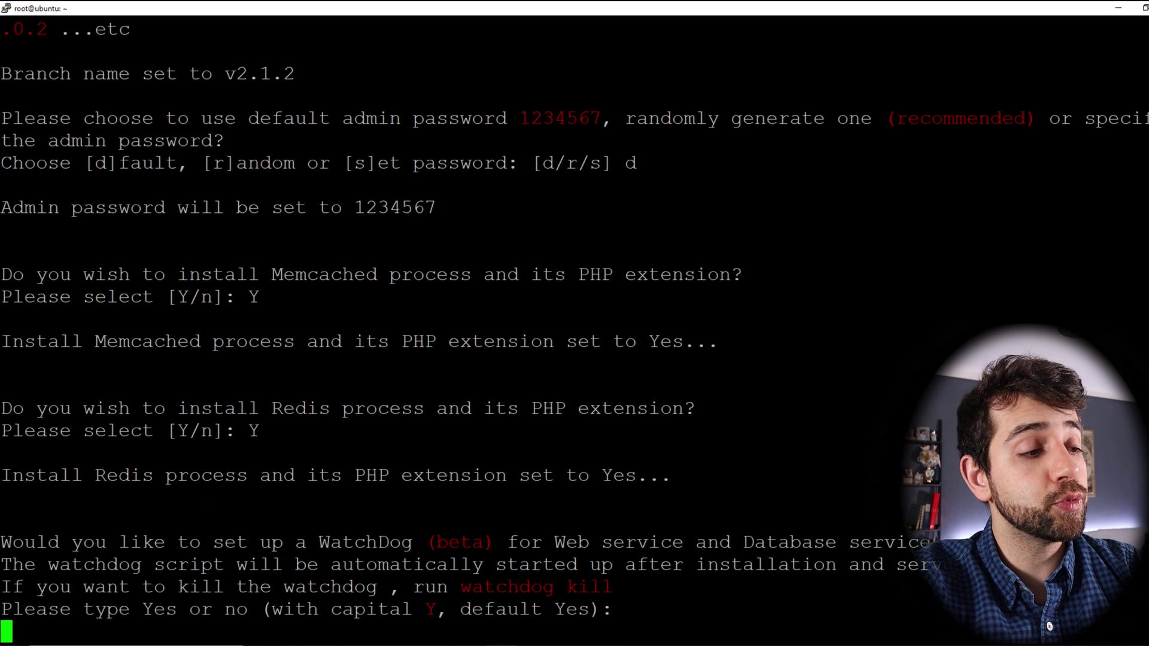
text(Y)
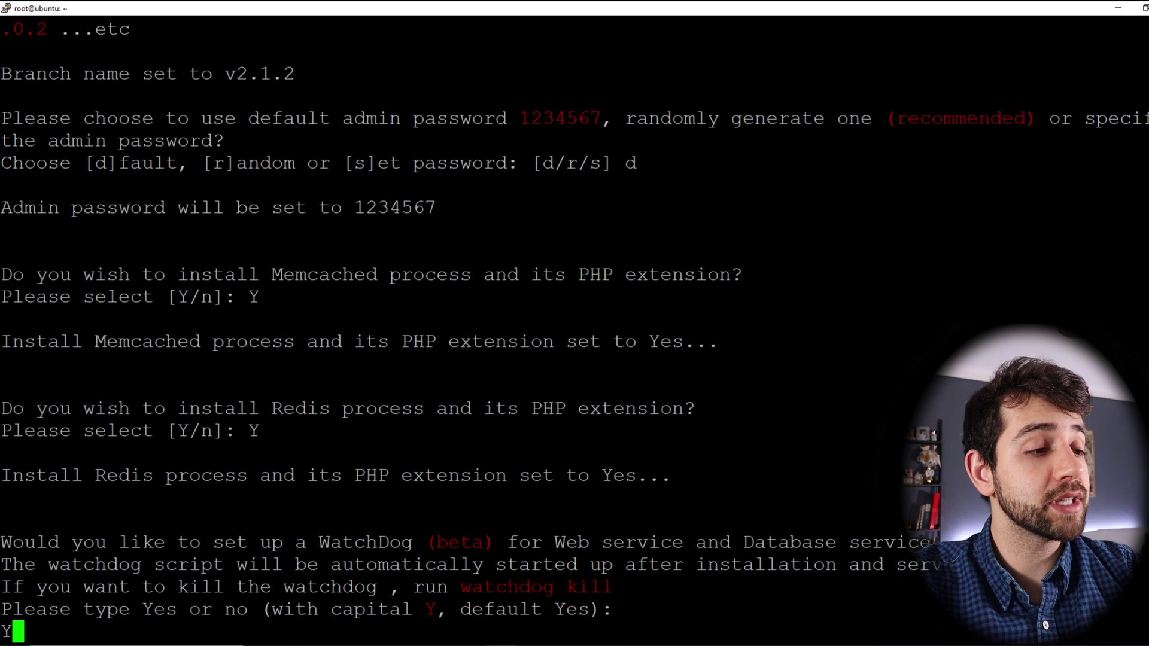
key(Return)
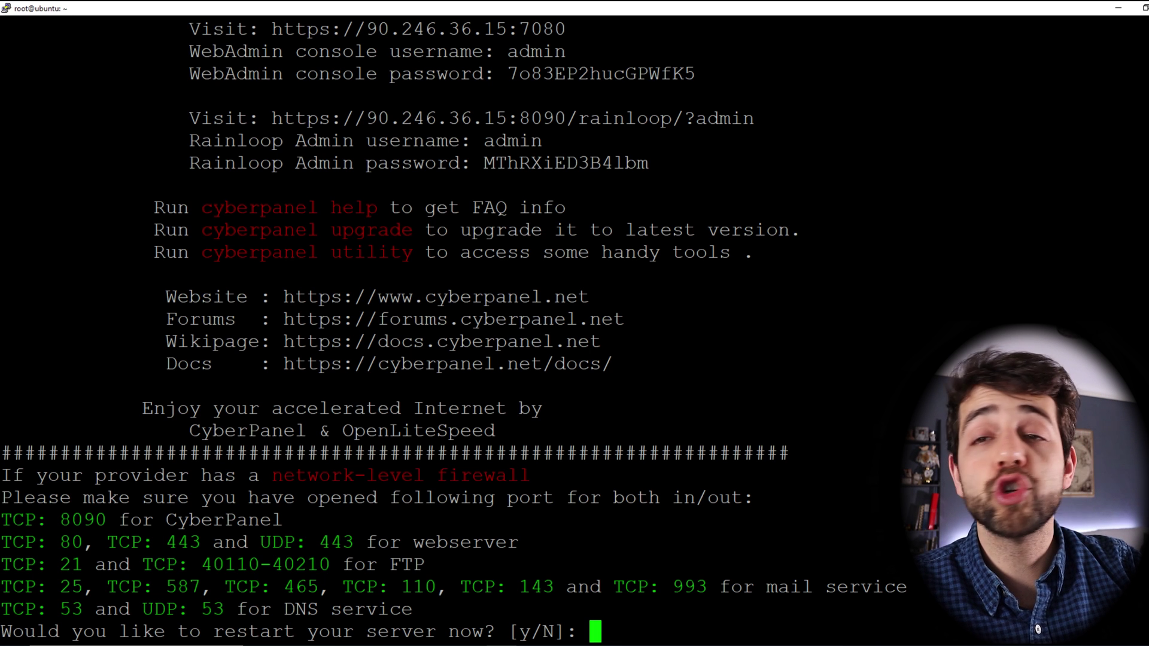
Highlight the FTP, mail and DNS port 53 lines, then scroll up to the installation summary.
drag(24, 564, 295, 564)
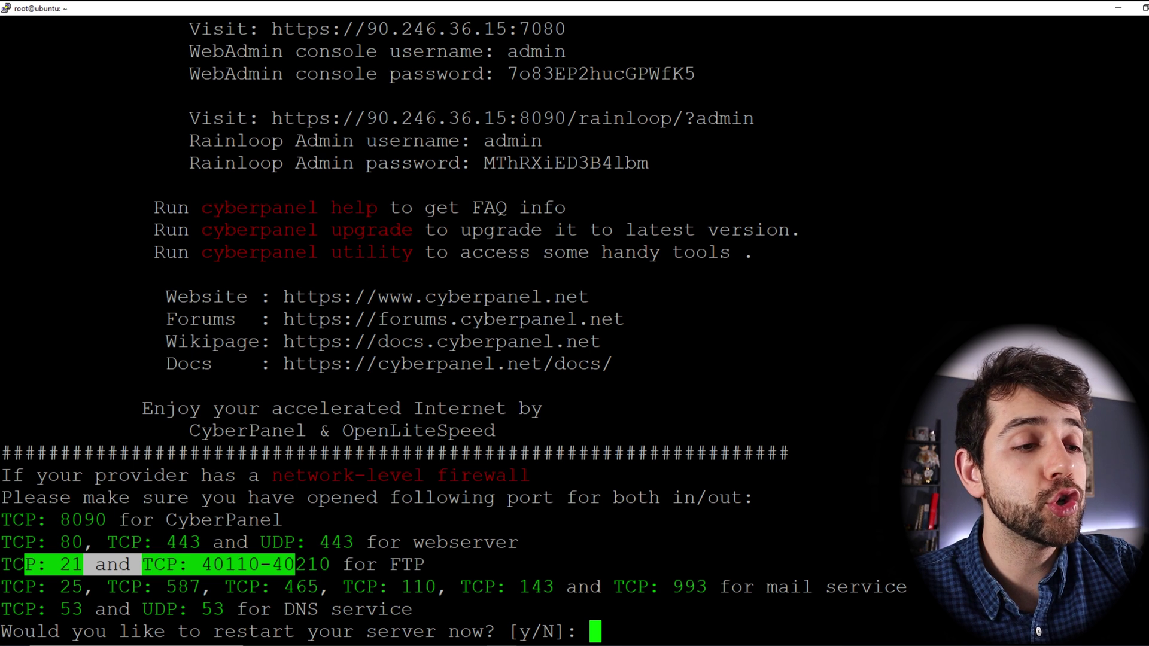
drag(766, 586, 892, 586)
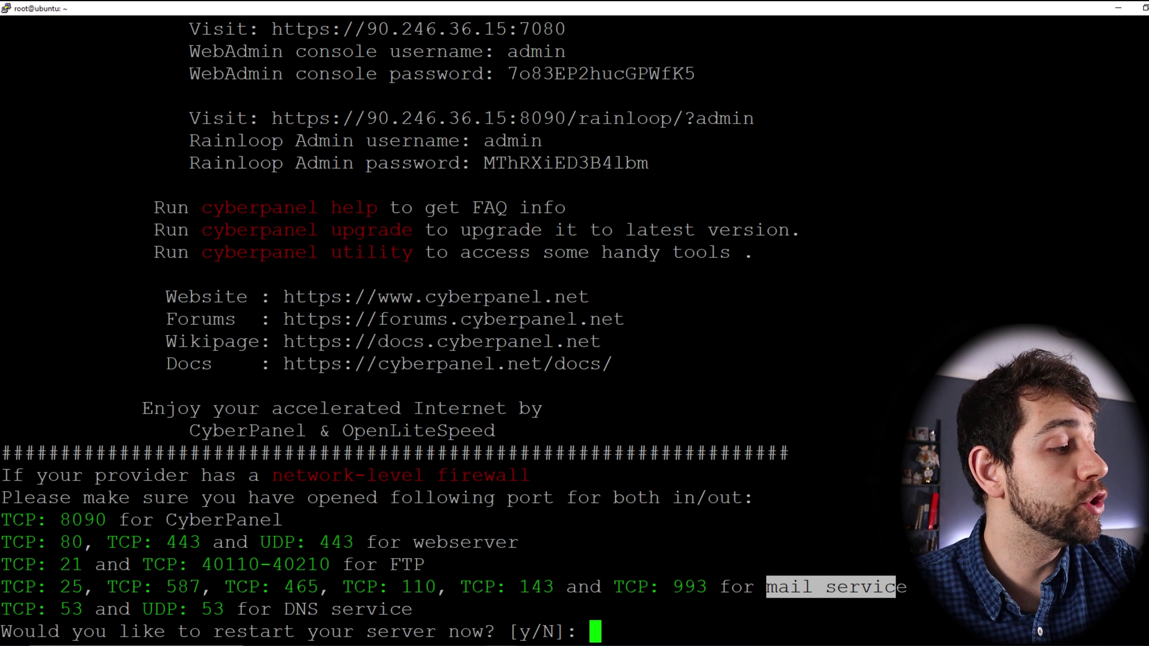
drag(2, 586, 378, 586)
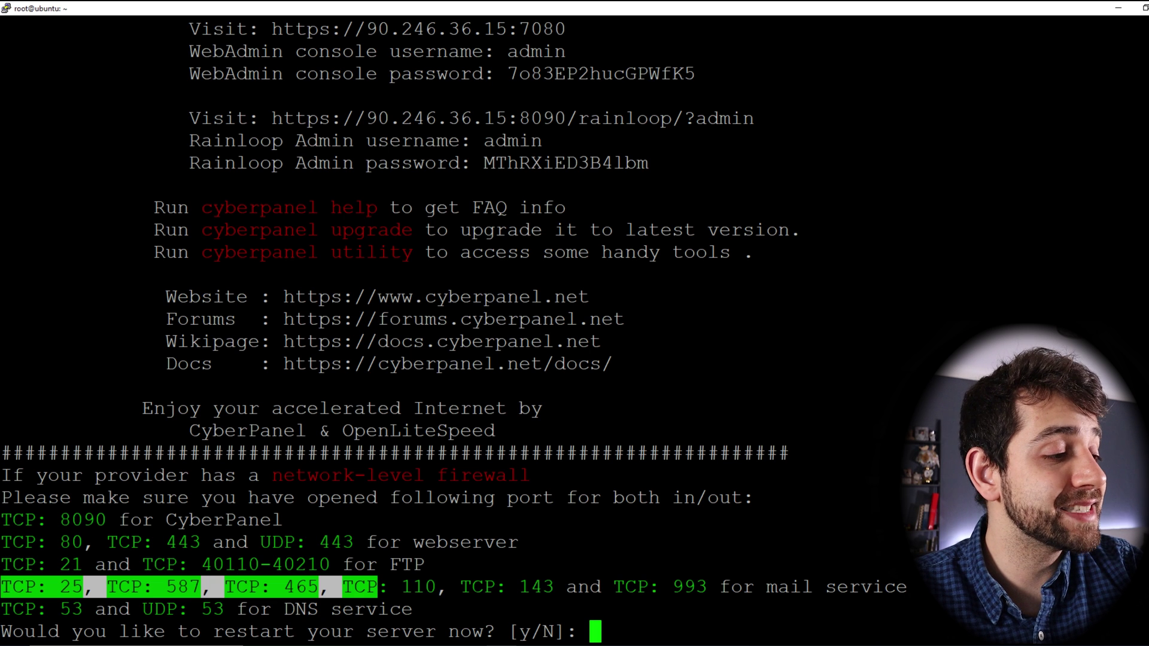
drag(24, 609, 307, 609)
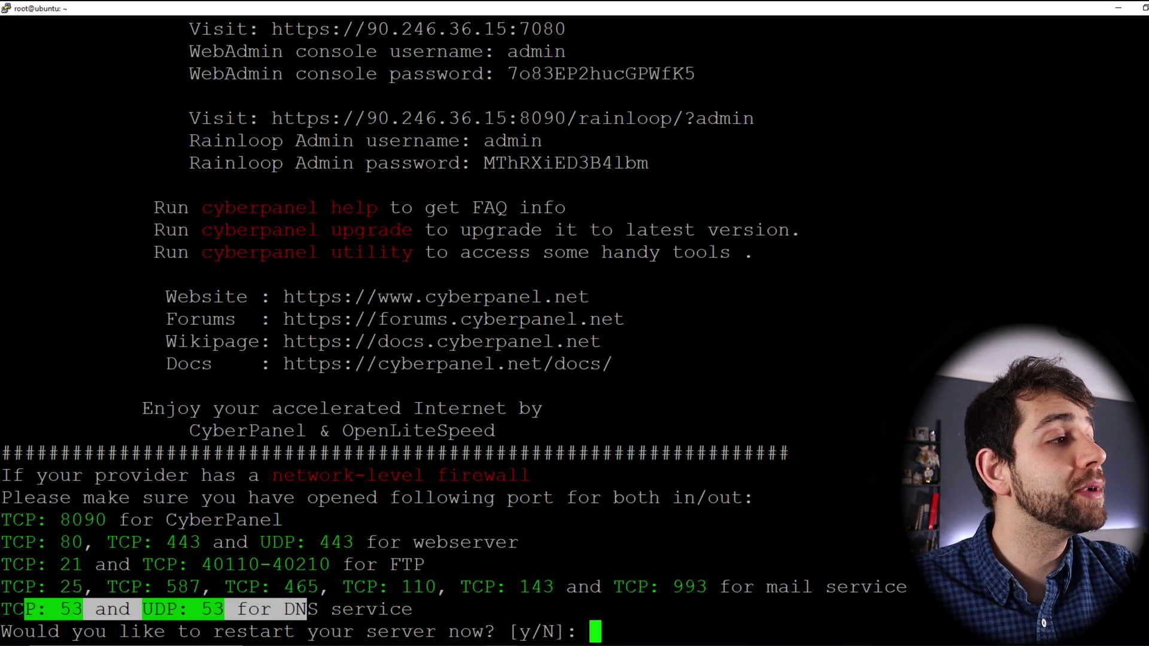
scroll(575, 323, up, 5)
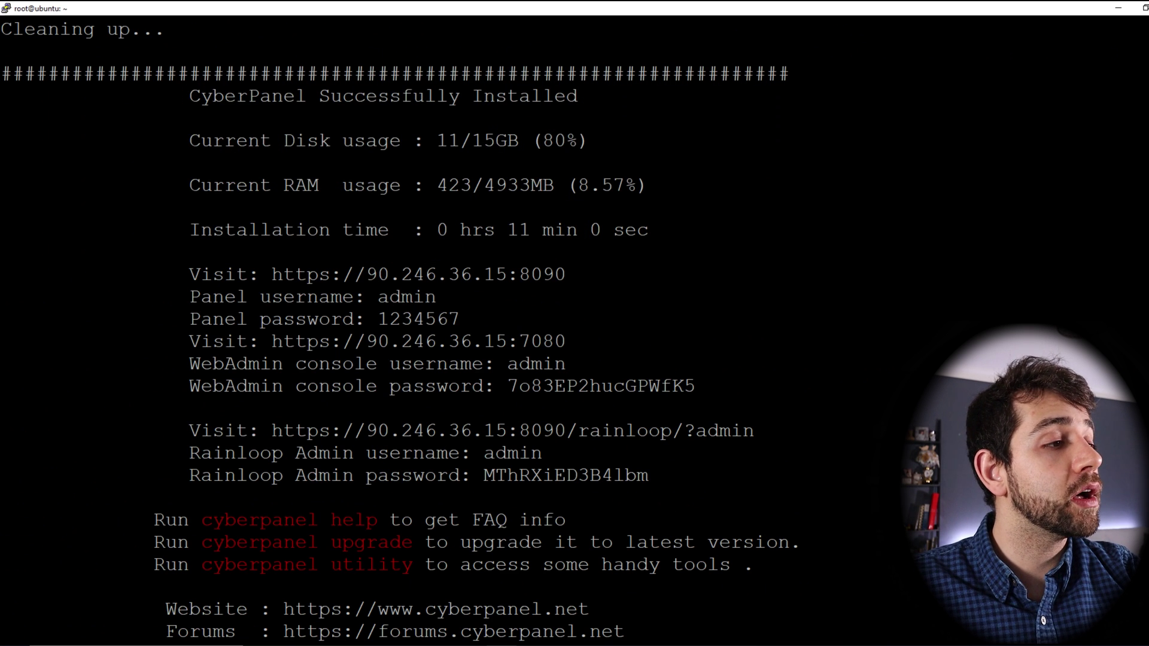
Highlight the panel, WebAdmin and Rainloop credential lines, then scroll down to the restart prompt.
drag(366, 297, 476, 325)
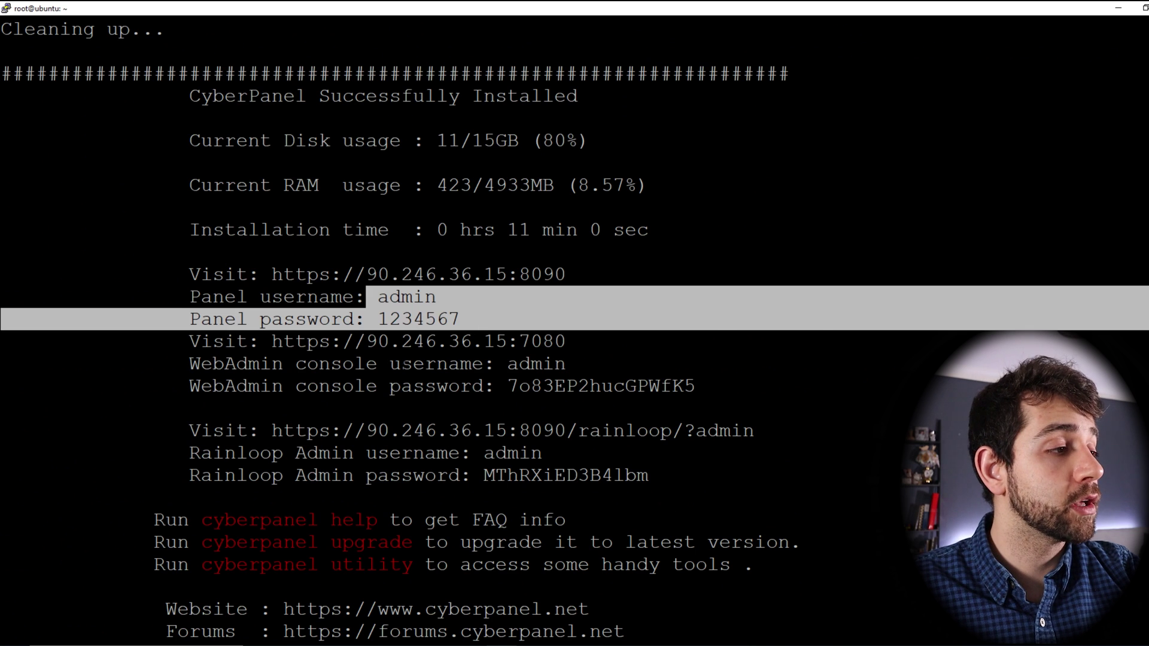
drag(401, 363, 546, 361)
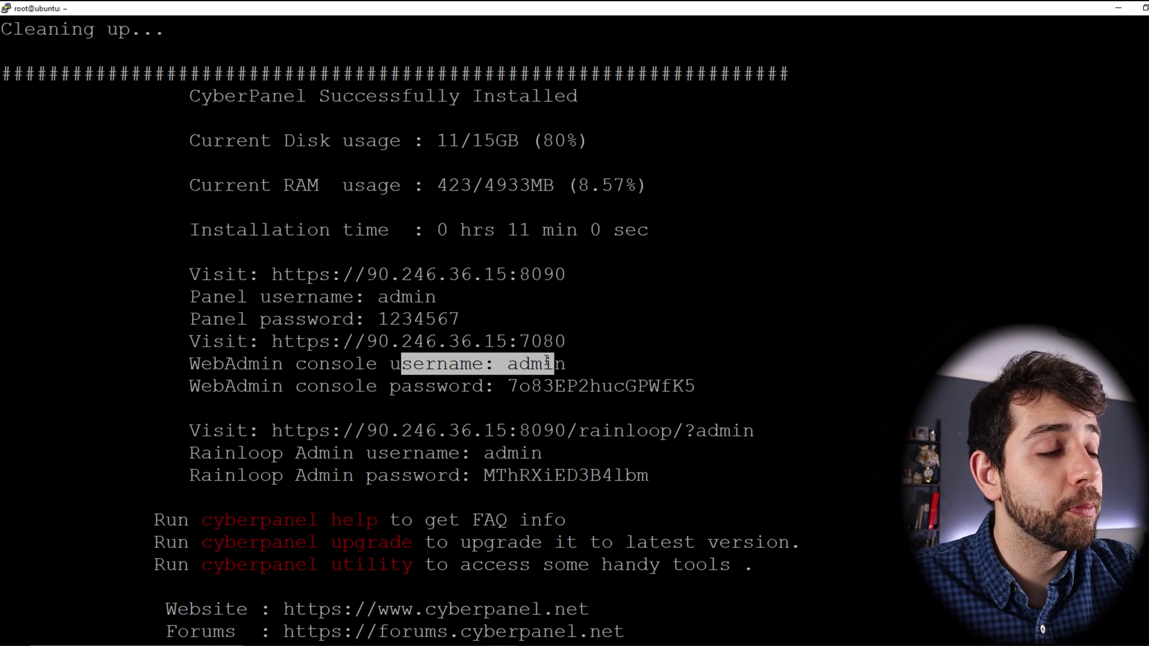
drag(223, 453, 652, 494)
scroll(652, 494, down, 5)
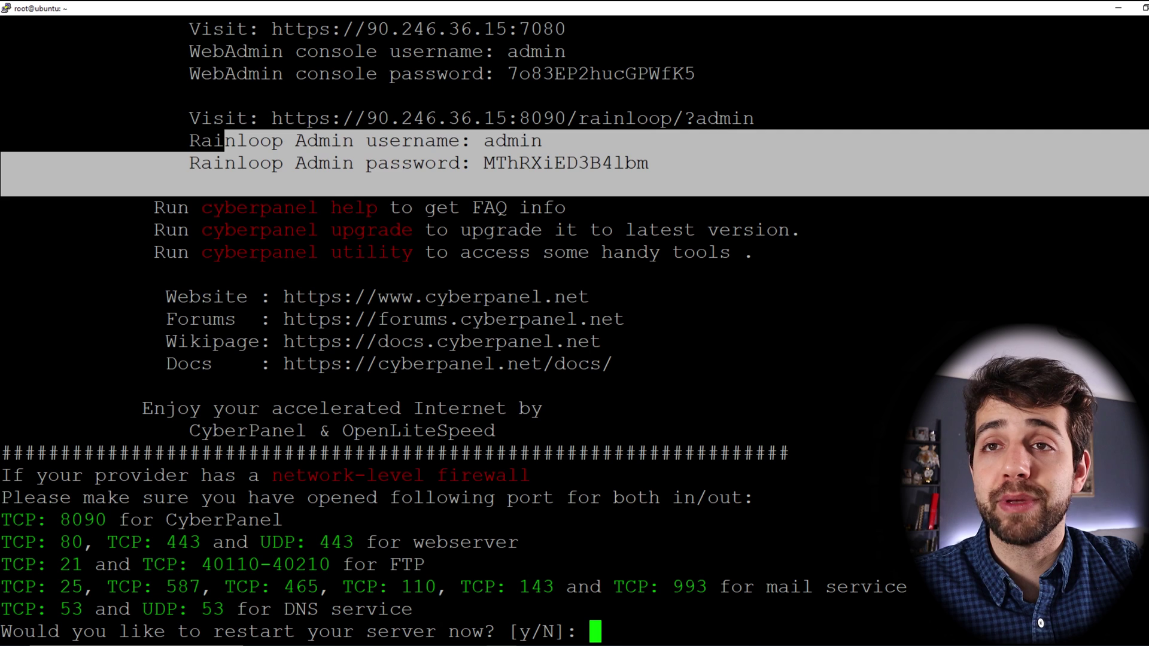
Confirm the server restart with y and dismiss PuTTY's connection-closed error.
click(224, 140)
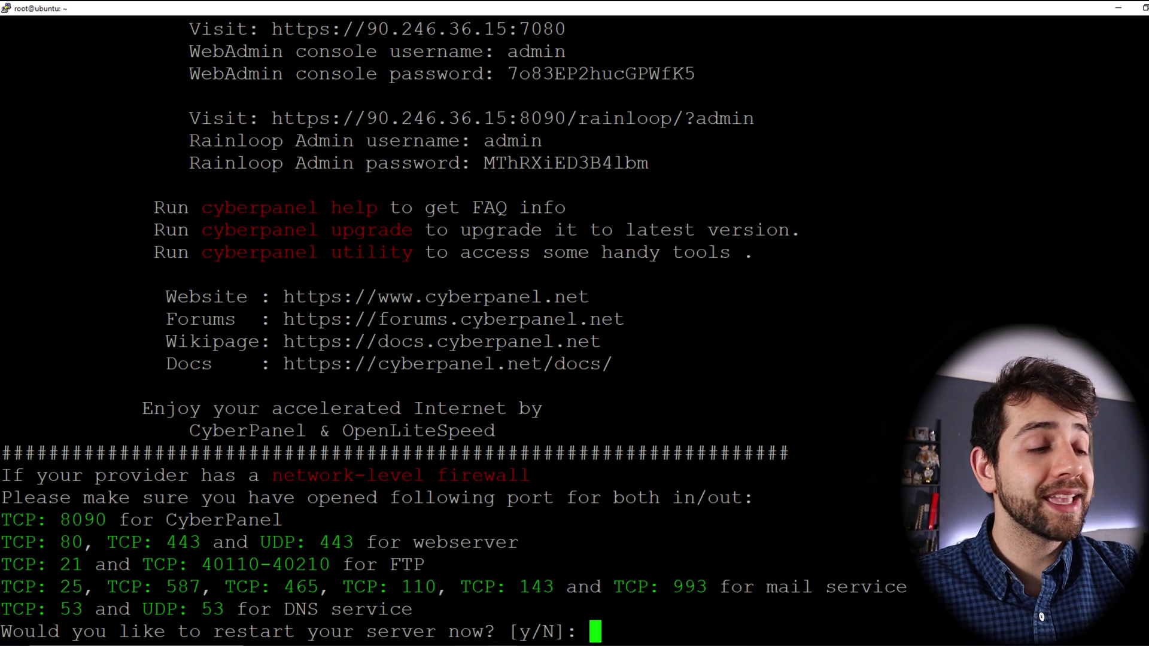
text(y)
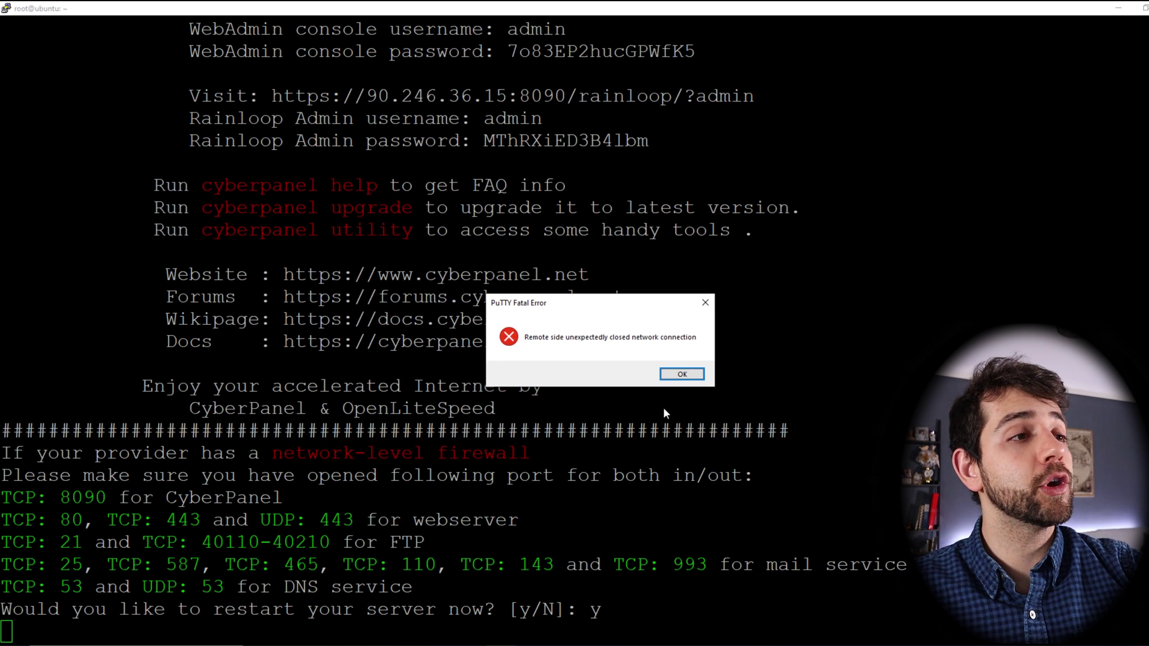
click(682, 374)
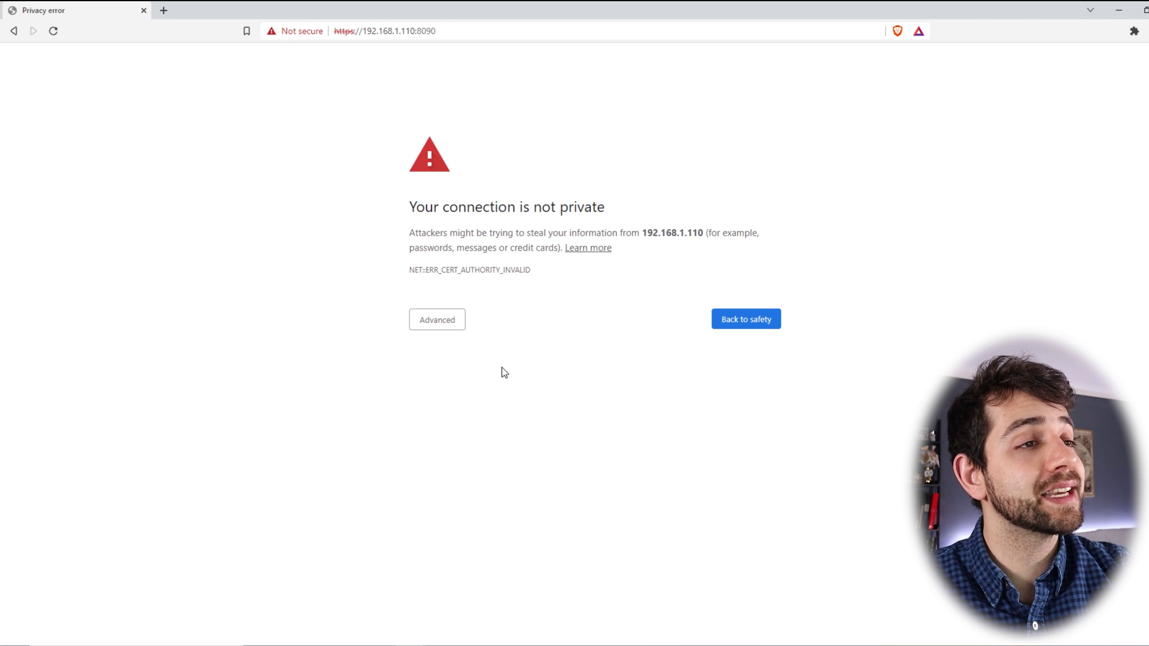
Bypass the browser's certificate warning and log in to CyberPanel as admin with the account password.
click(458, 322)
click(442, 415)
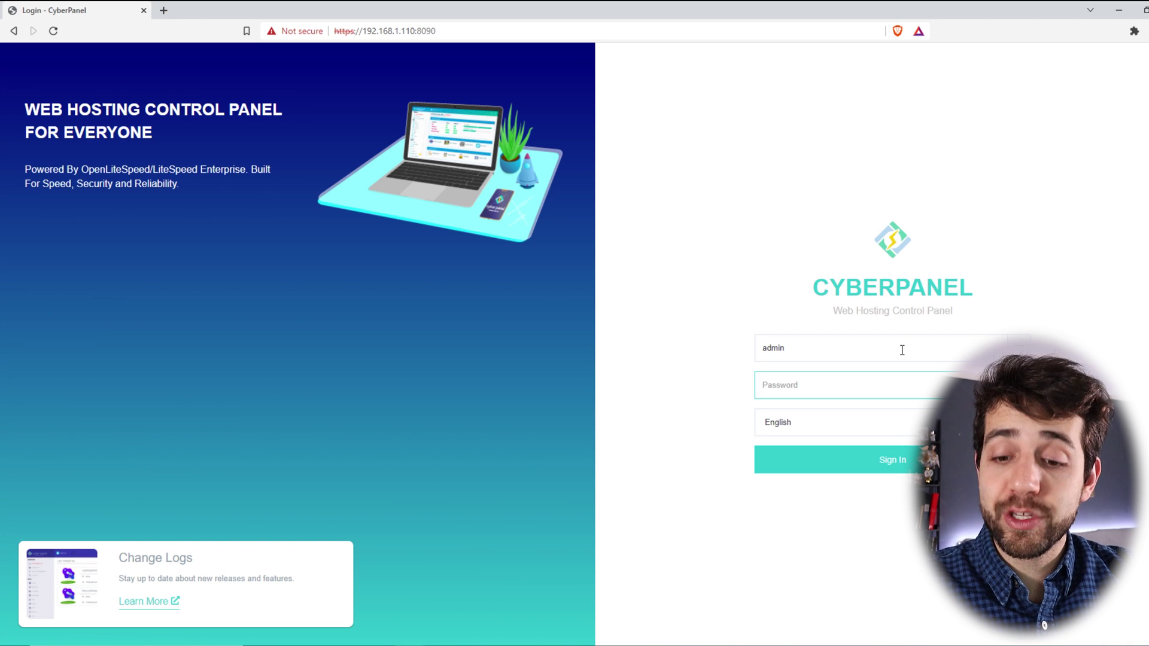
text(•••••)
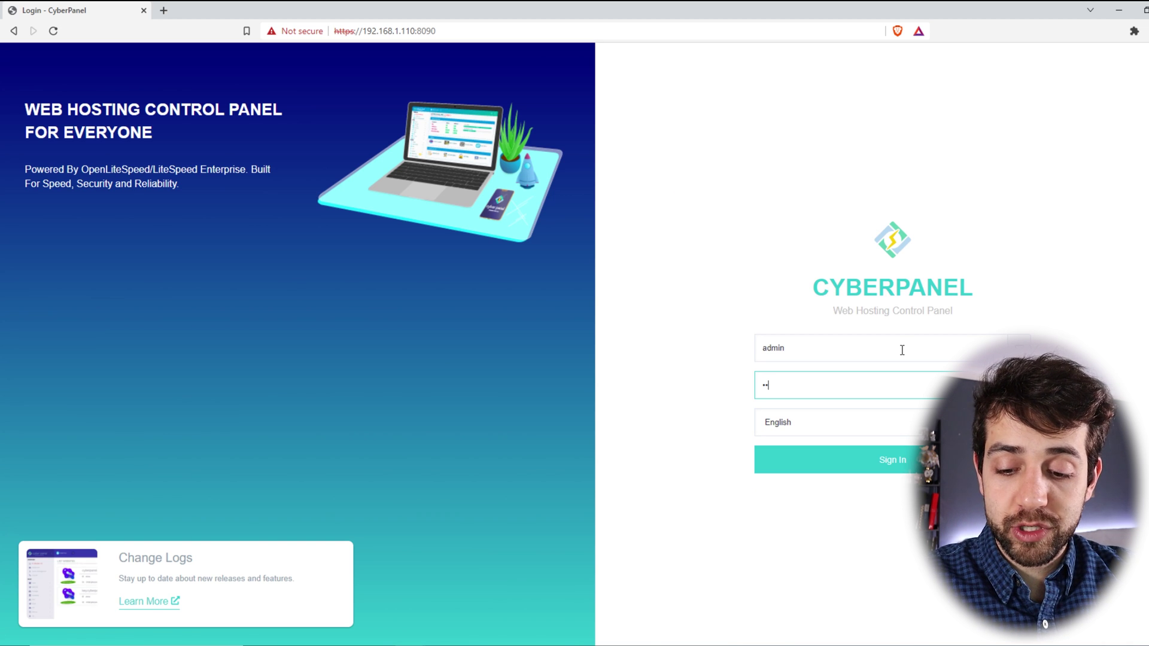
text(••)
key(Return)
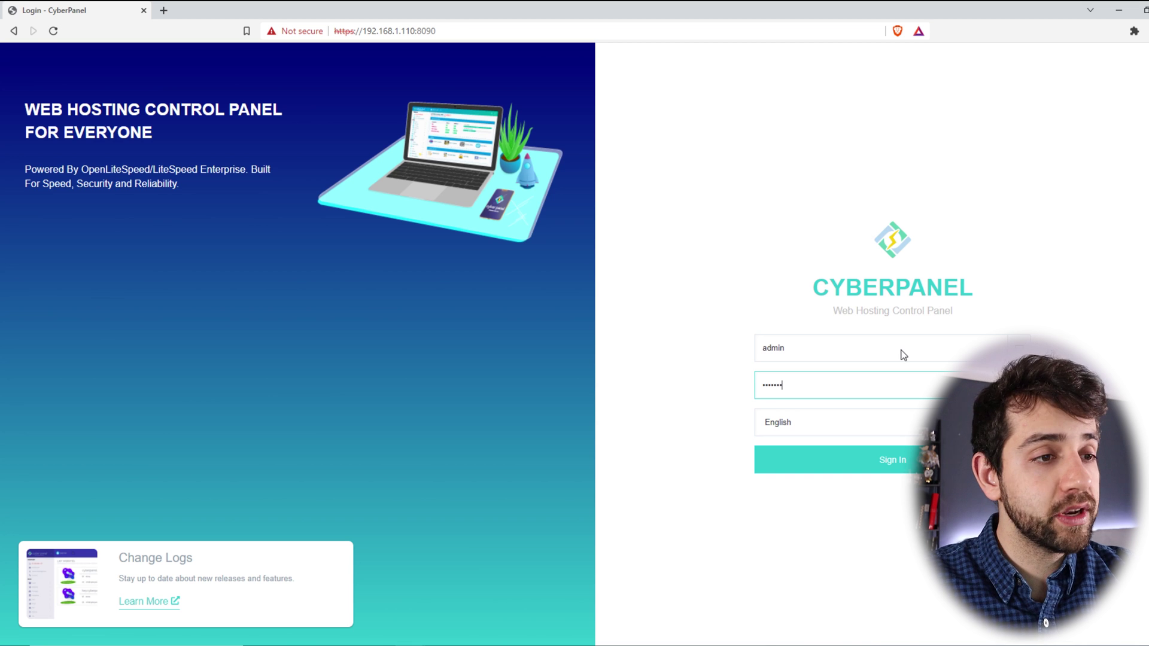